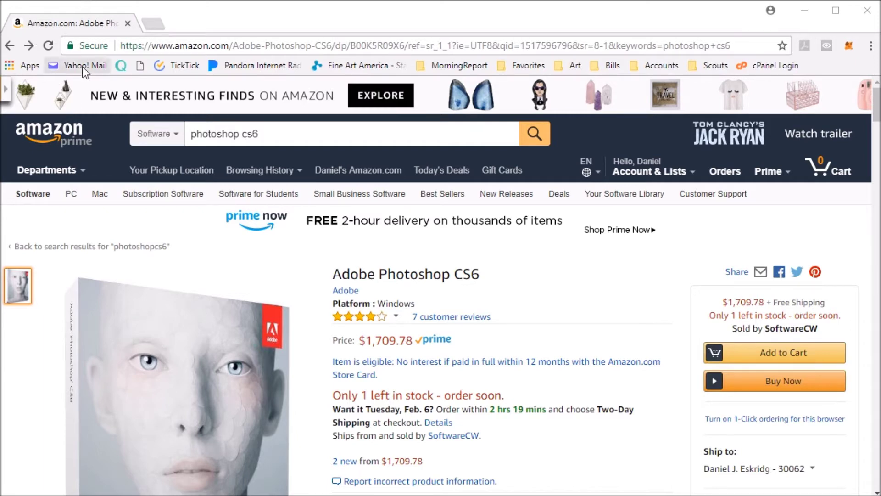
Select the Photoshop CS6 Amazon listing's web address in the address bar.
click(158, 49)
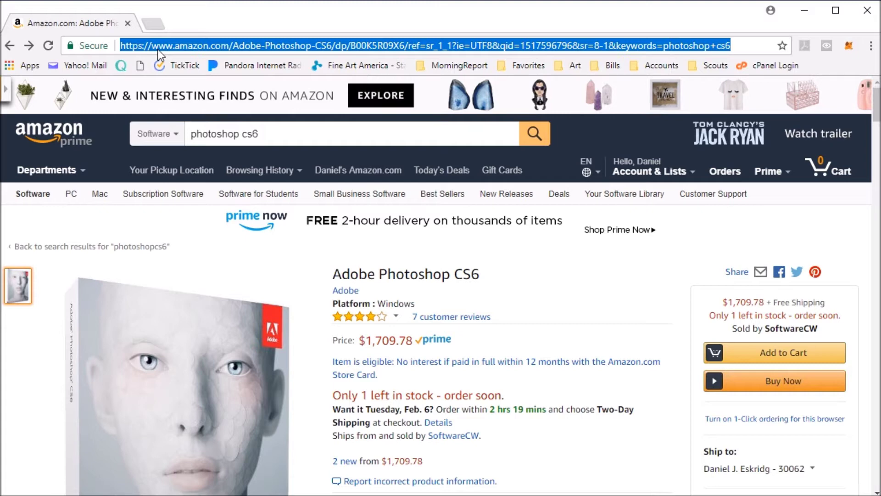
Go to fineartbydaniel.com and show its Resources page at the Photoshop entry.
text(f)
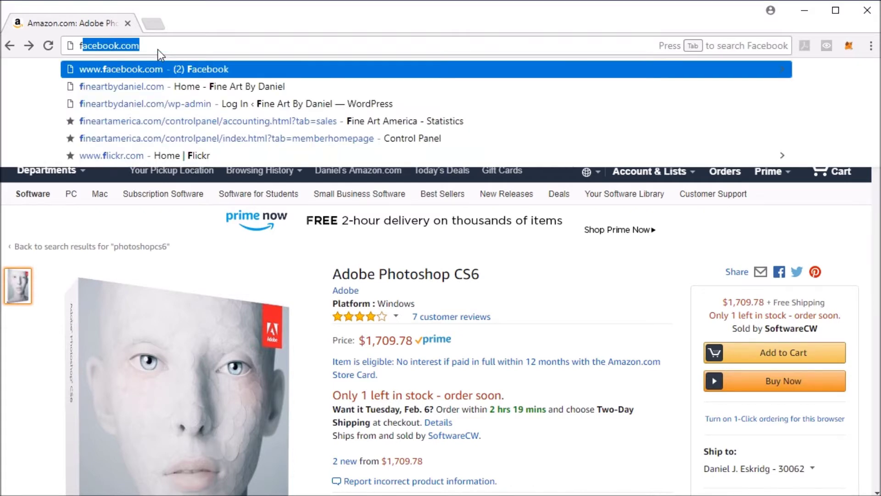
key(Down)
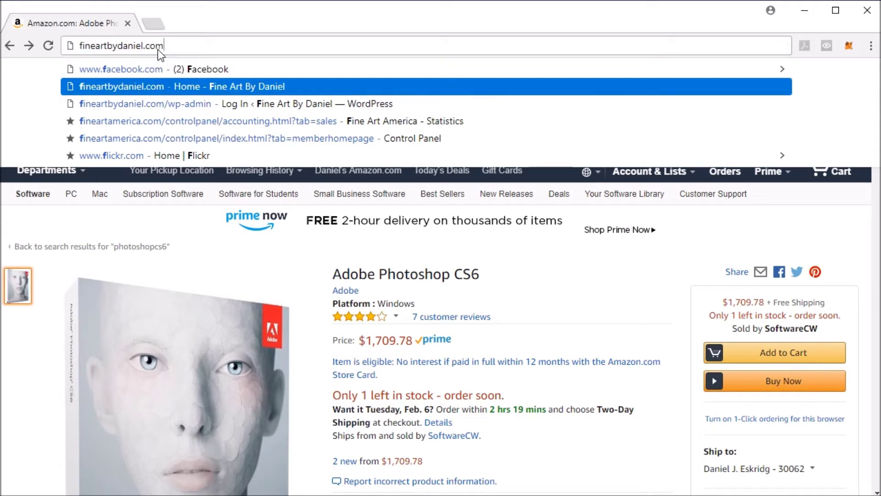
key(Return)
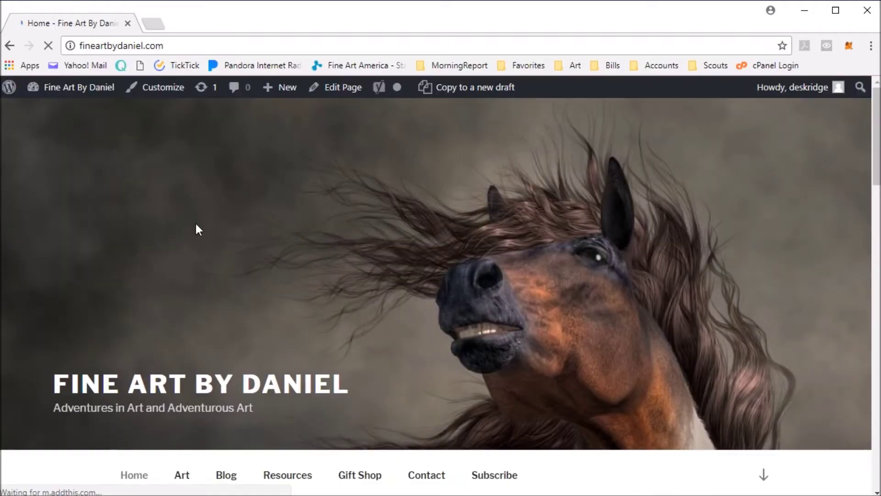
click(289, 475)
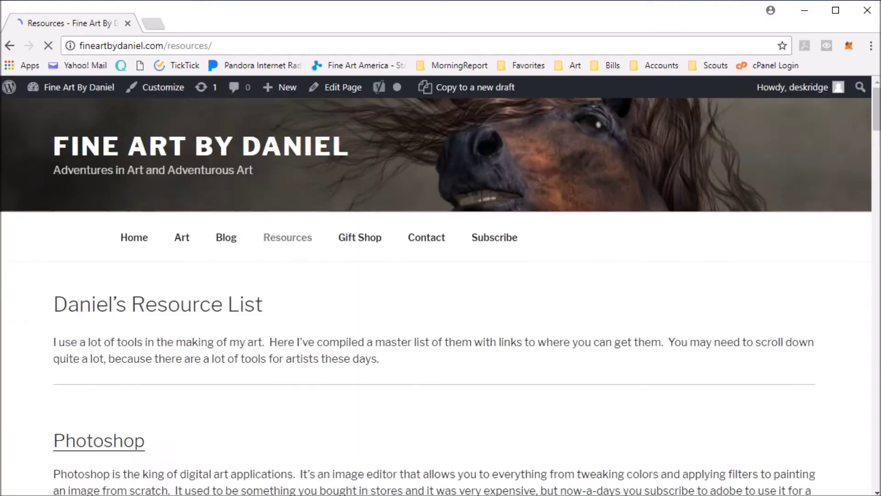
scroll(290, 398, down, 15)
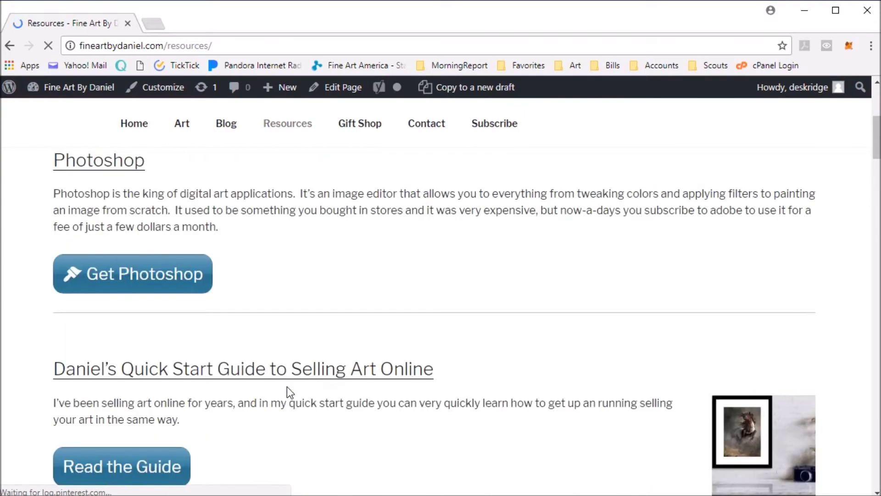
scroll(287, 375, up, 15)
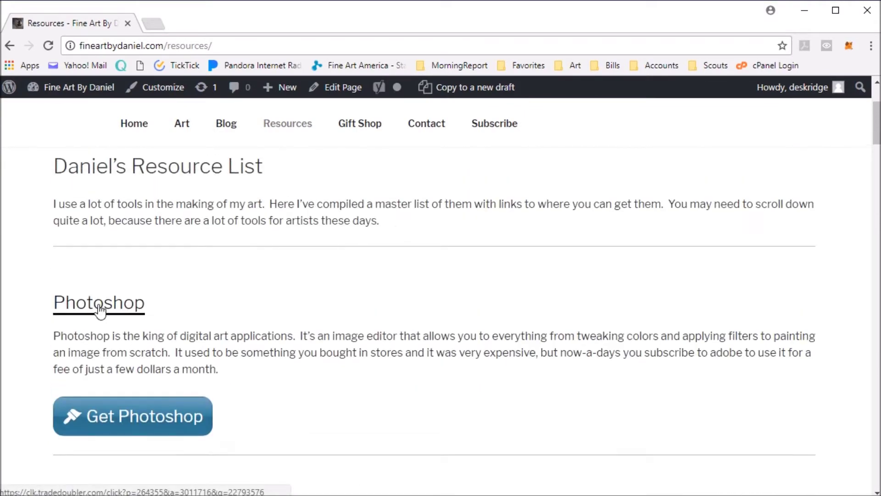
Follow Get Photoshop to Adobe's Creative Cloud plans page and scroll to the plan prices.
click(120, 431)
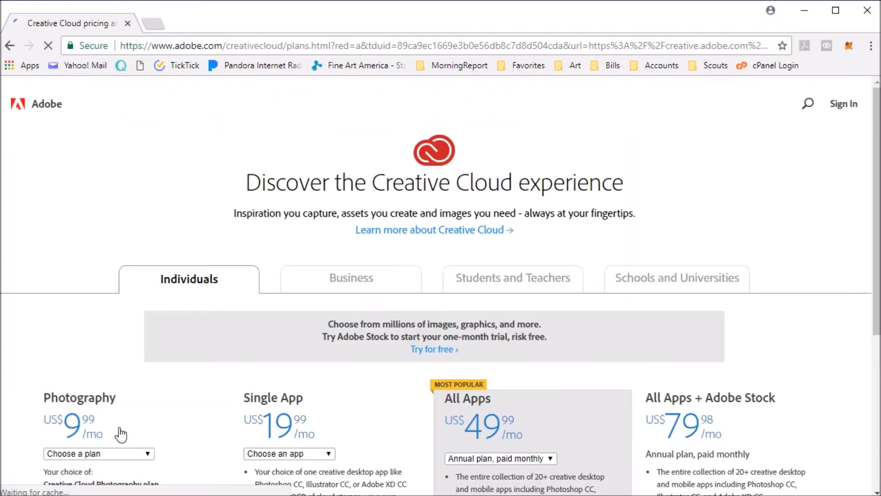
scroll(119, 390, down, 3)
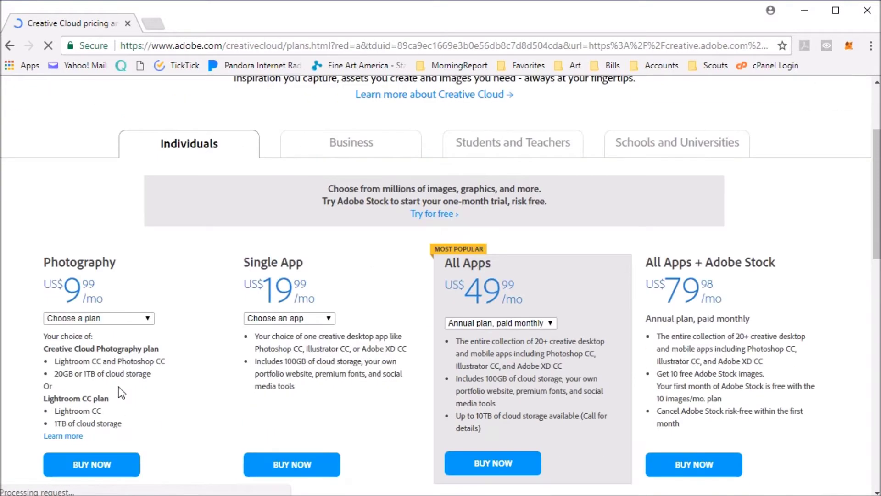
scroll(119, 392, down, 2)
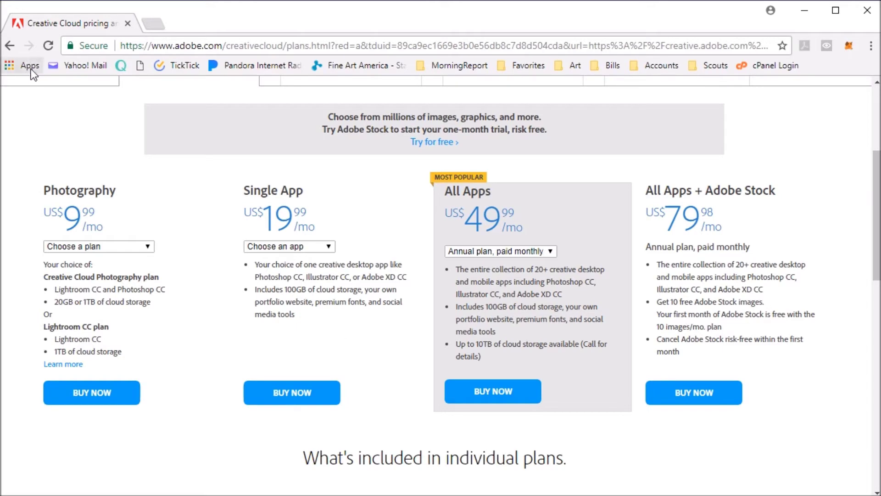
click(10, 45)
Set the Single App plan to Photoshop, then switch it to Illustrator.
click(320, 248)
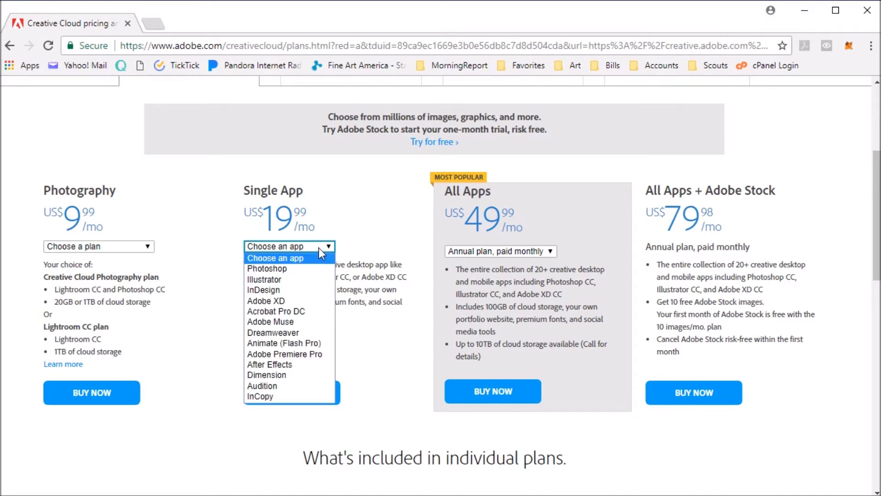
click(295, 272)
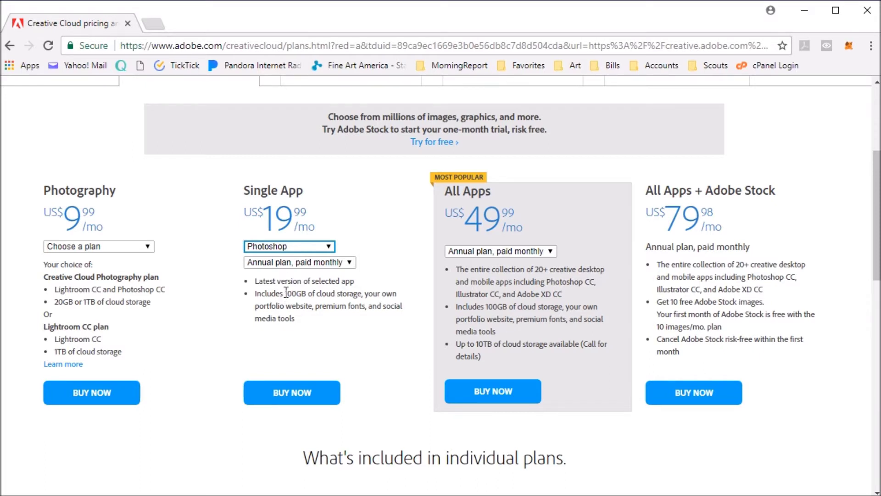
click(330, 247)
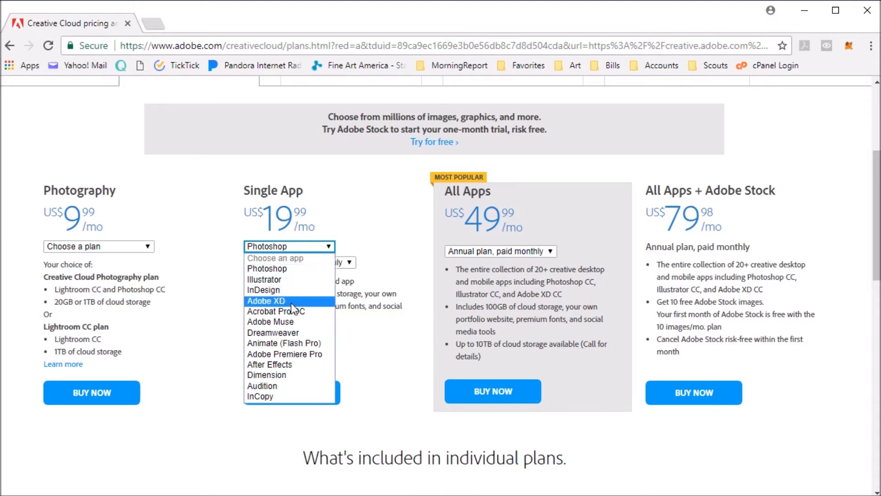
click(271, 281)
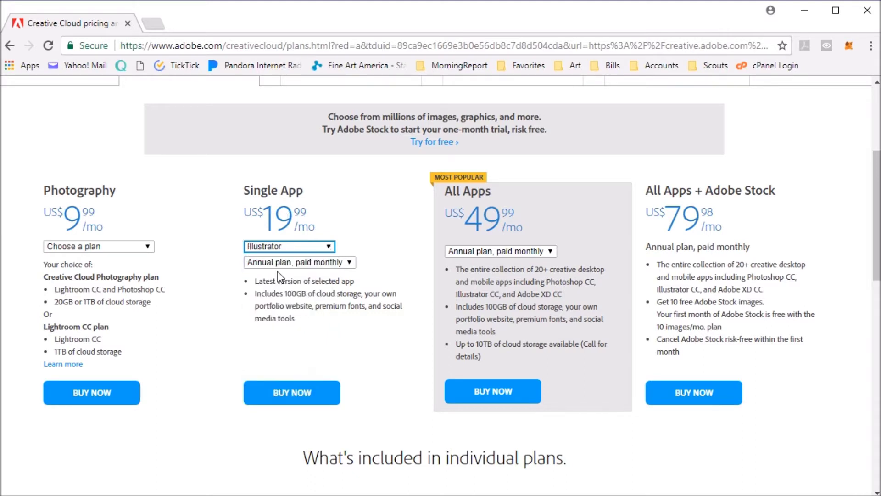
click(274, 246)
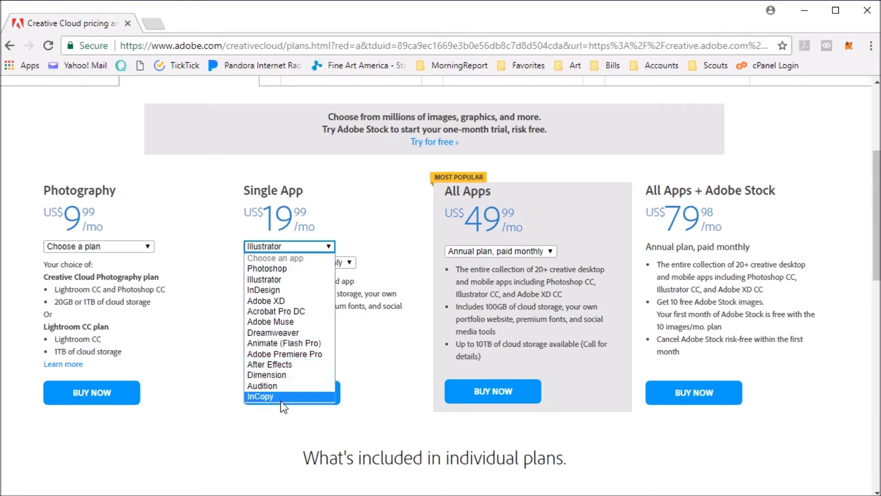
click(181, 267)
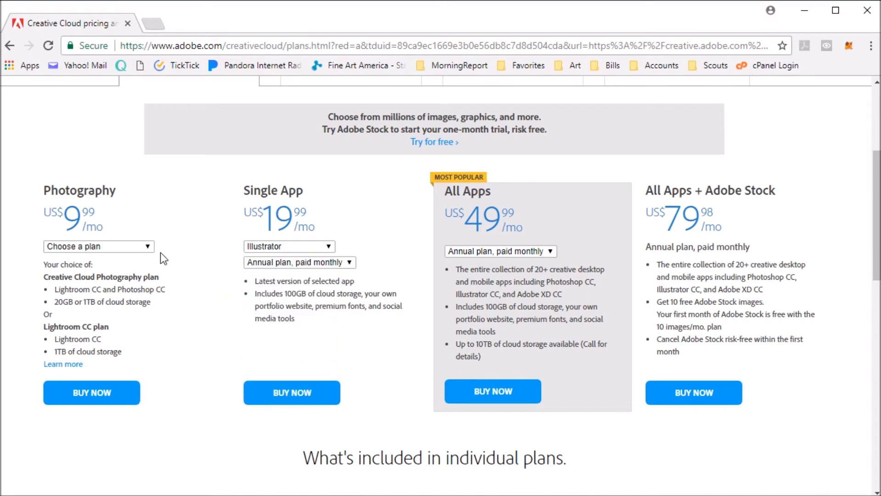
Look over the Photography plan options and All Apps billing choices without changing them.
click(117, 249)
click(548, 253)
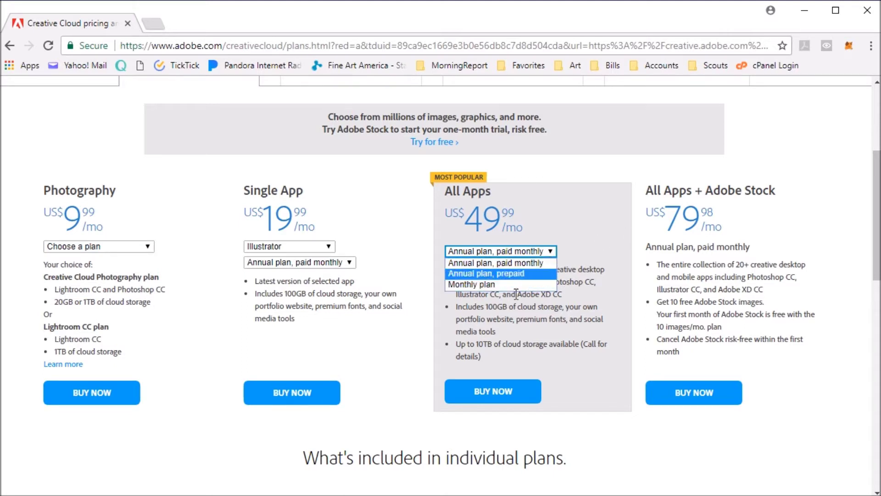
click(574, 227)
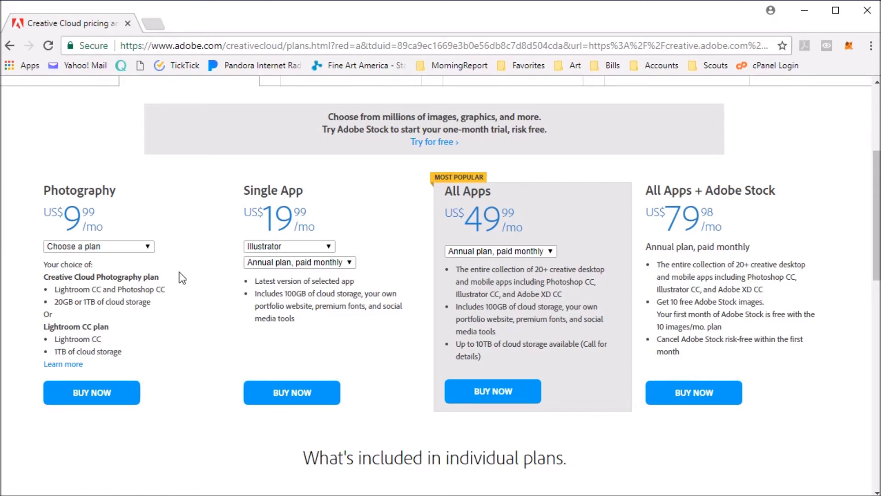
click(138, 247)
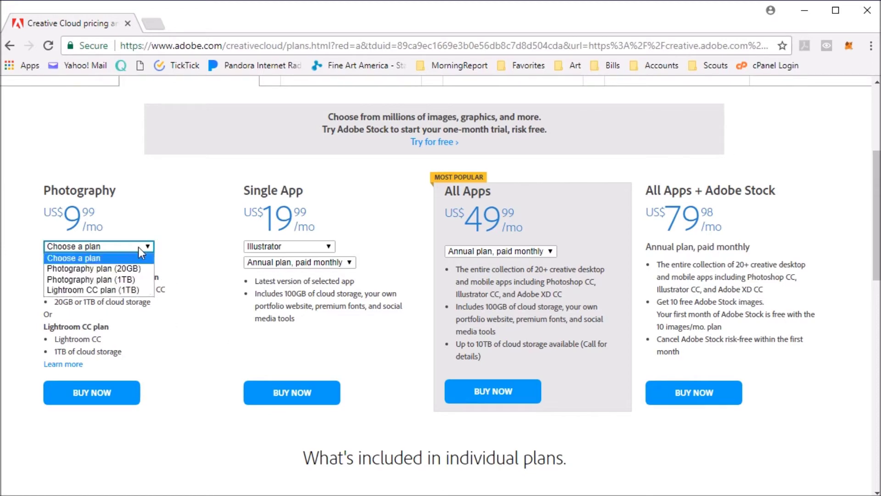
Try Photography 1TB and Lightroom CC 1TB, then settle on Photography 20GB.
click(135, 280)
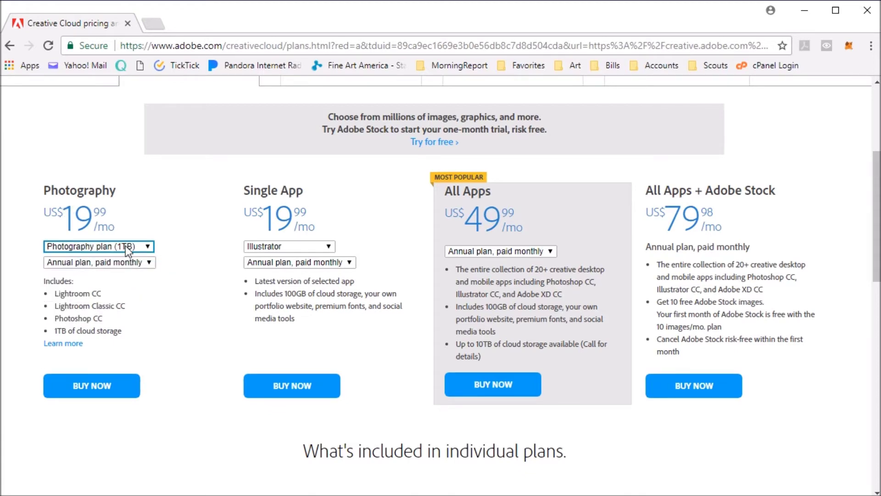
click(125, 246)
click(117, 290)
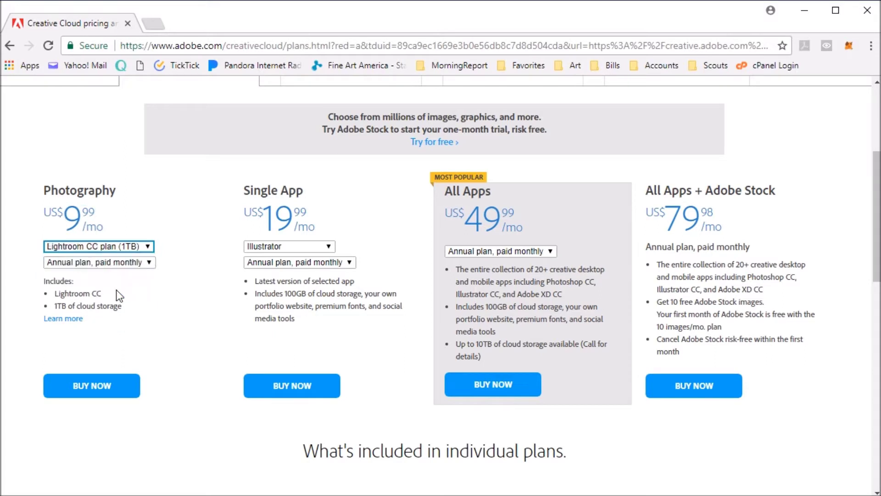
click(89, 247)
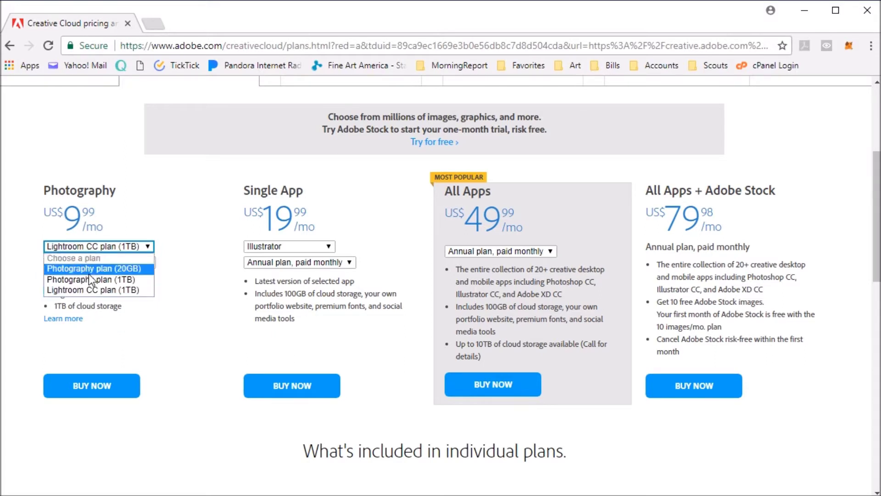
click(86, 280)
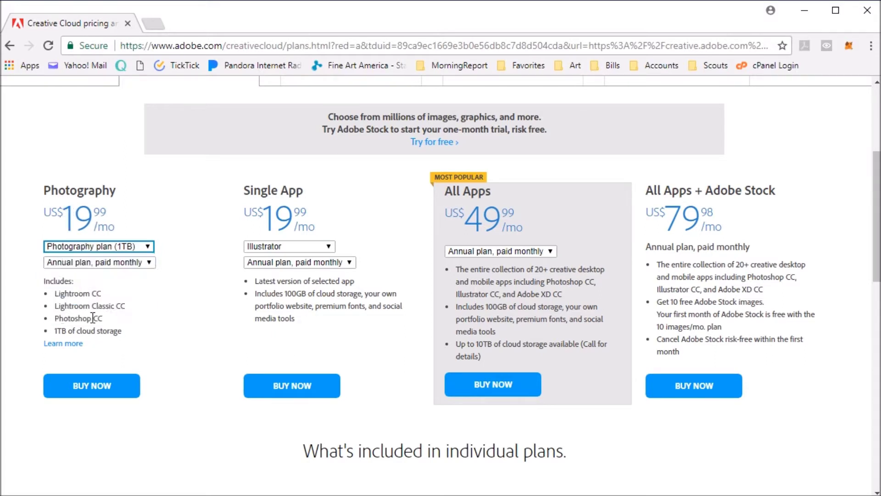
click(113, 247)
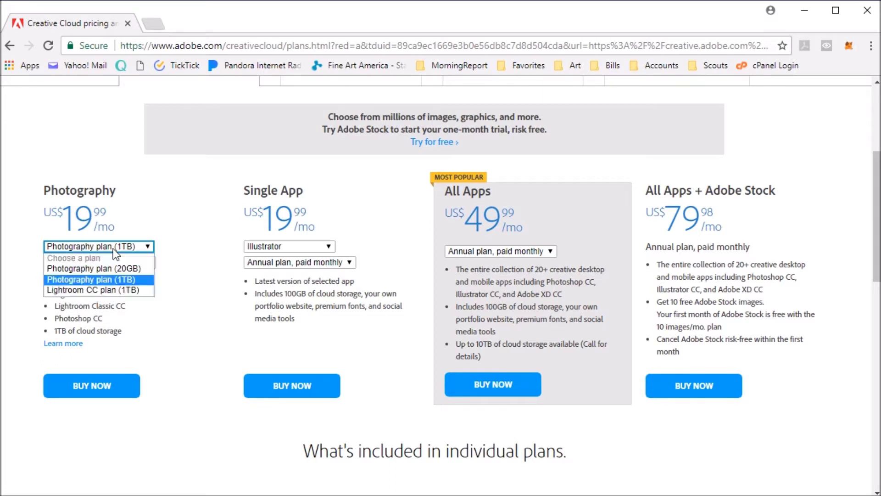
click(102, 271)
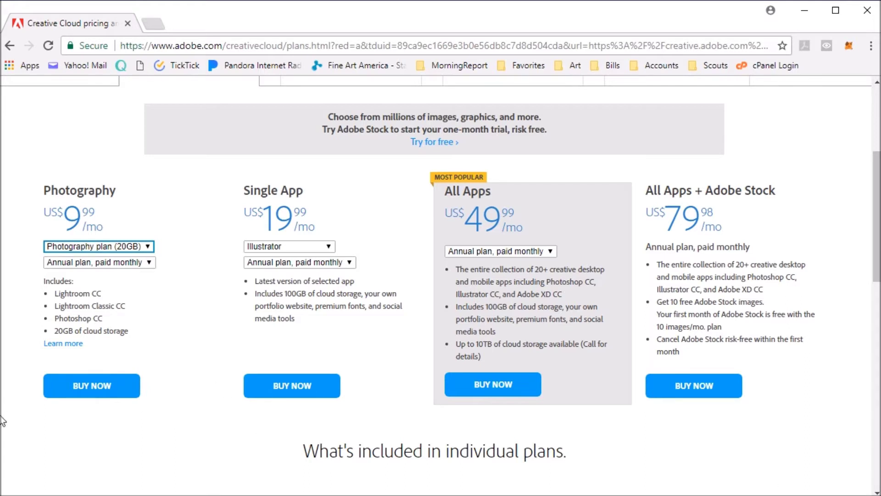
Clear the Illustrator choice, view prepaid US$119.88/yr billing, then return to paid monthly.
key(alt+Left)
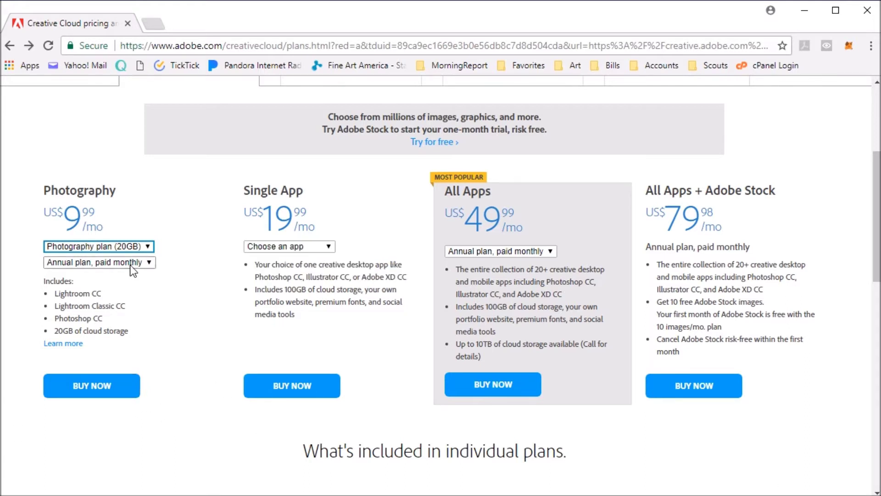
click(148, 262)
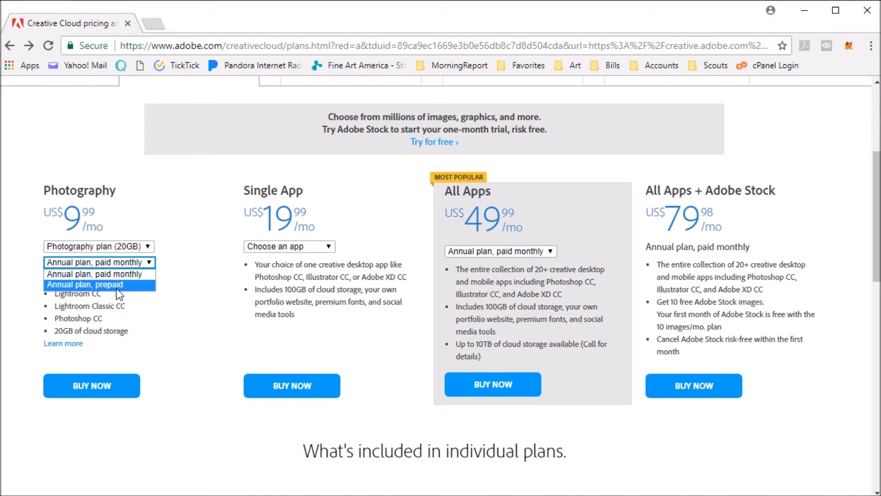
click(107, 285)
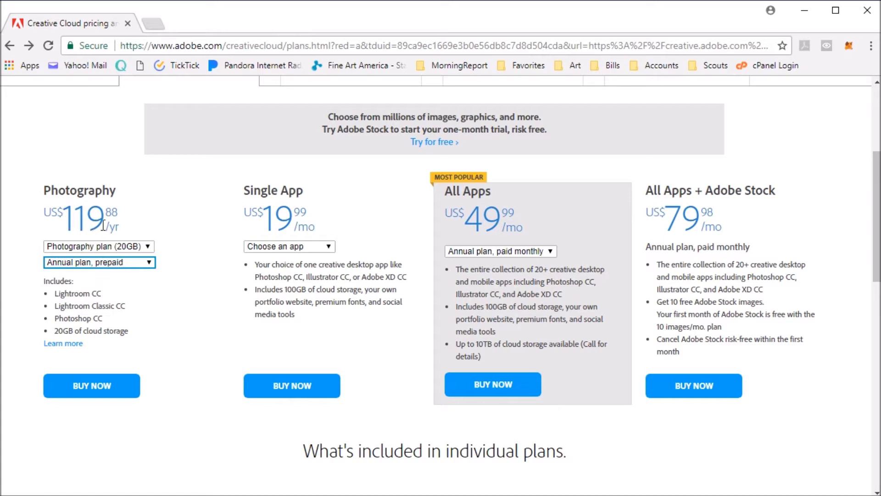
click(129, 264)
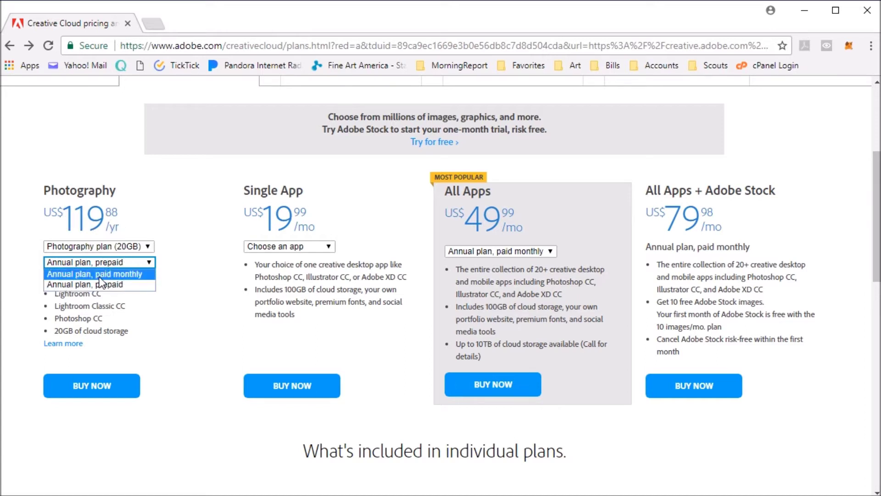
click(95, 275)
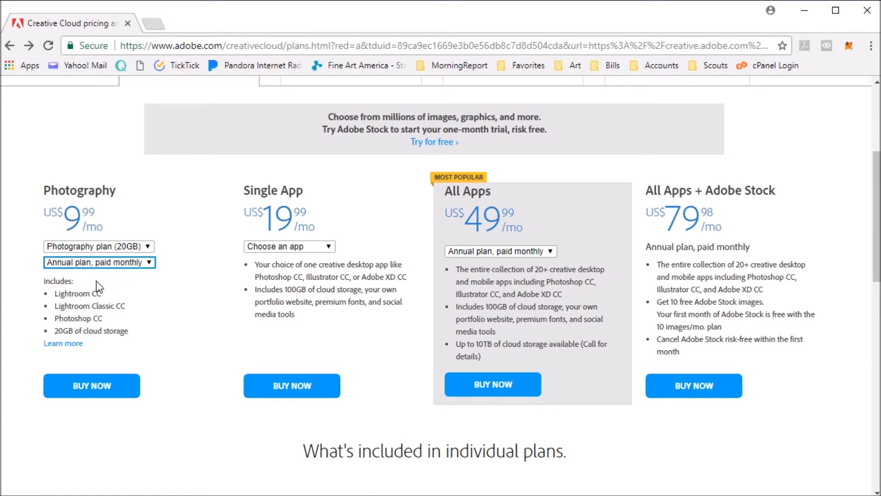
key(super)
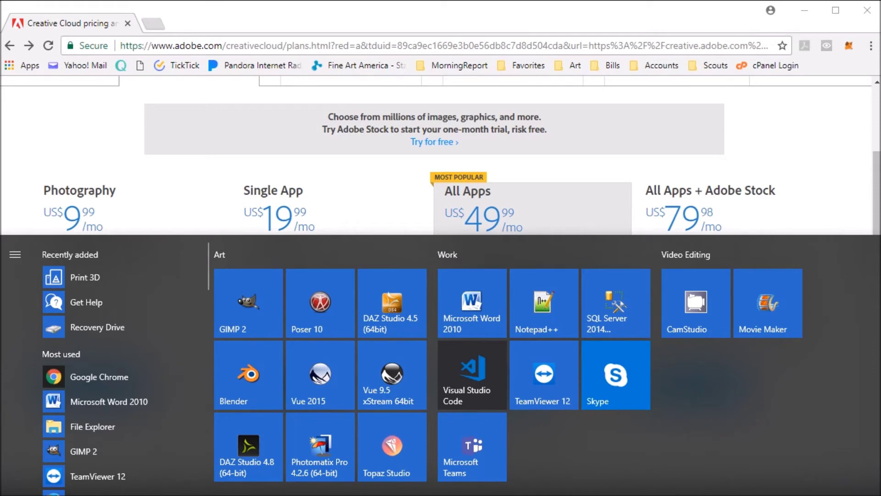
In Calculator, compute 9.99 × 12 = 119.88, then close it.
text(c)
key(Return)
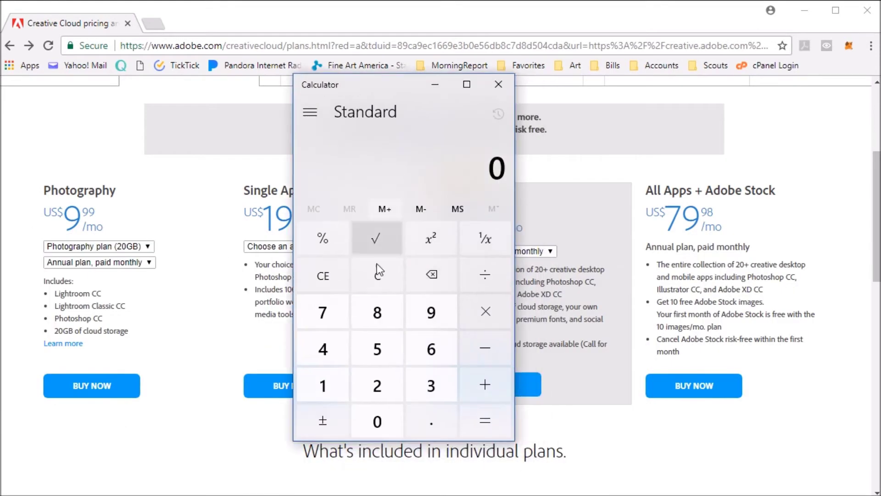
click(430, 311)
click(438, 413)
click(447, 318)
click(447, 323)
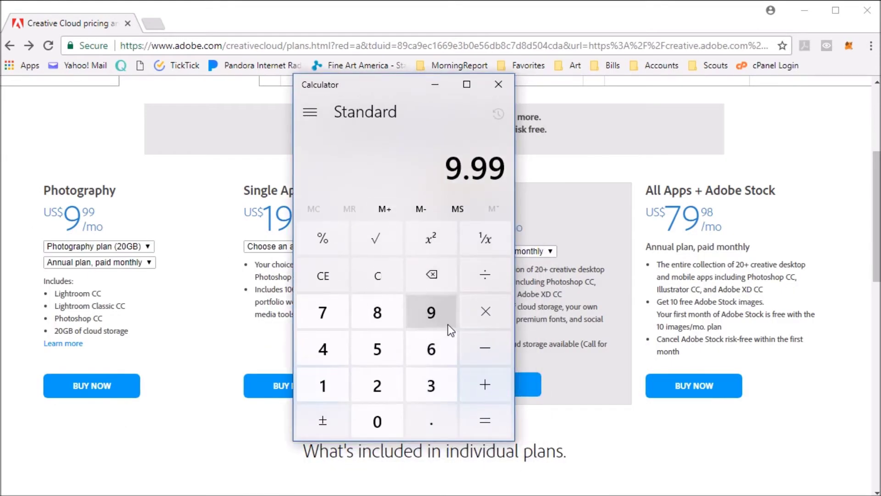
click(484, 312)
click(323, 386)
click(376, 386)
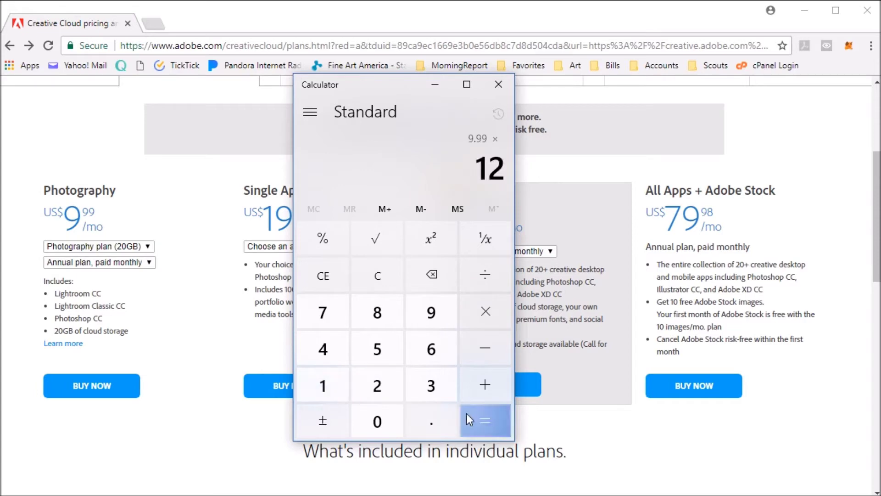
click(466, 414)
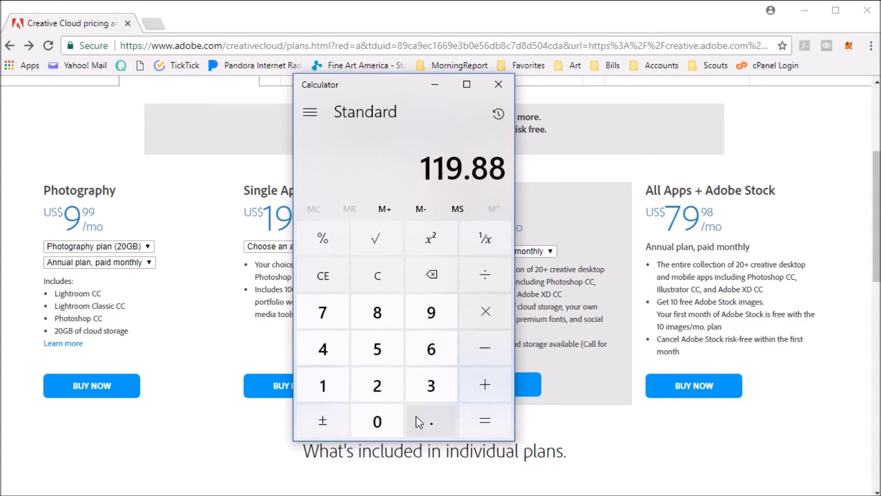
click(497, 85)
Switch Photography billing to prepaid and back to annual, paid monthly.
click(138, 263)
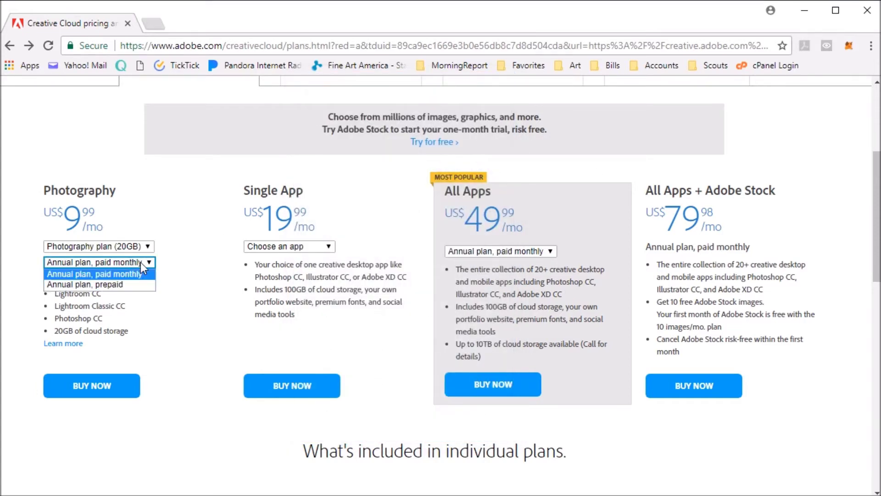
click(114, 285)
click(103, 265)
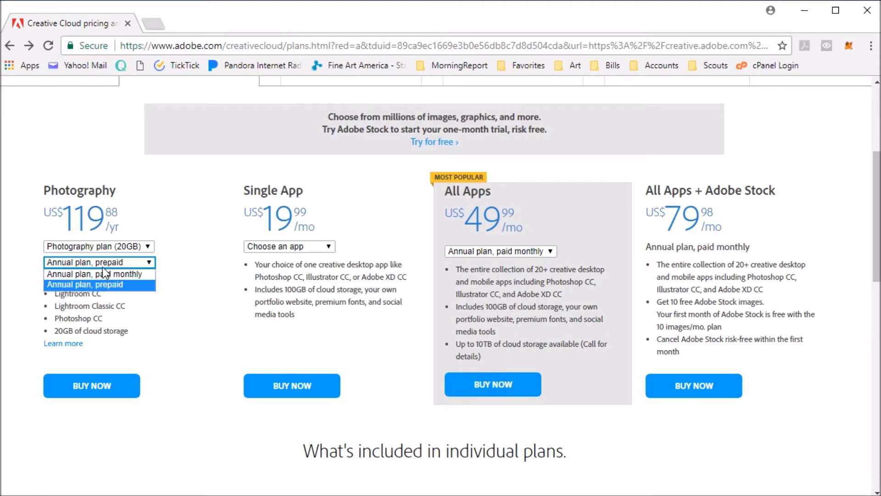
click(100, 274)
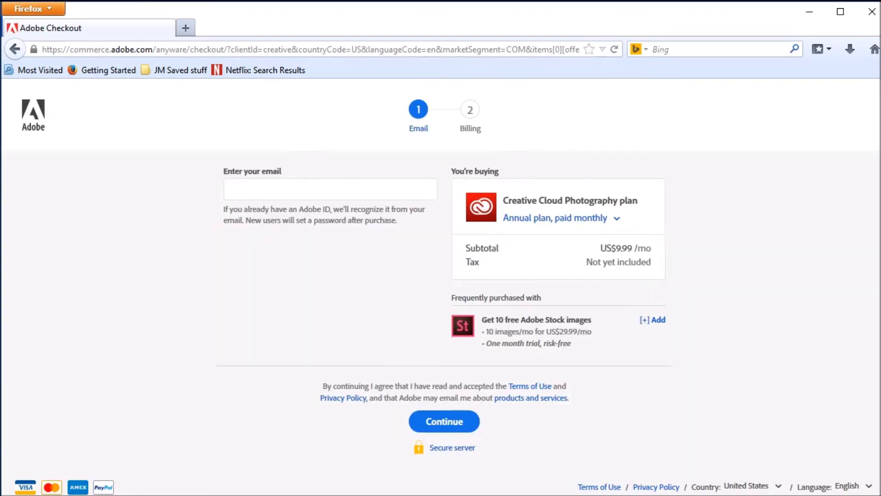
Paste the account e-mail, keep paid monthly billing, and continue to the Billing step.
click(274, 195)
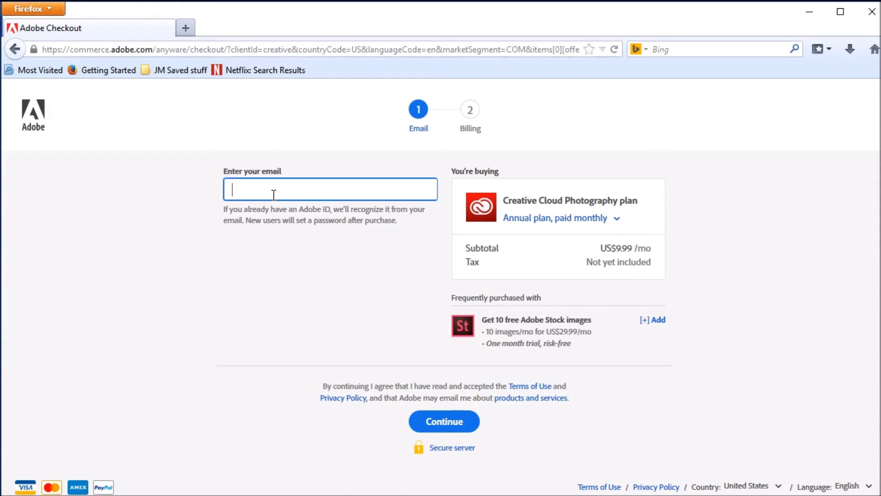
right_click(273, 195)
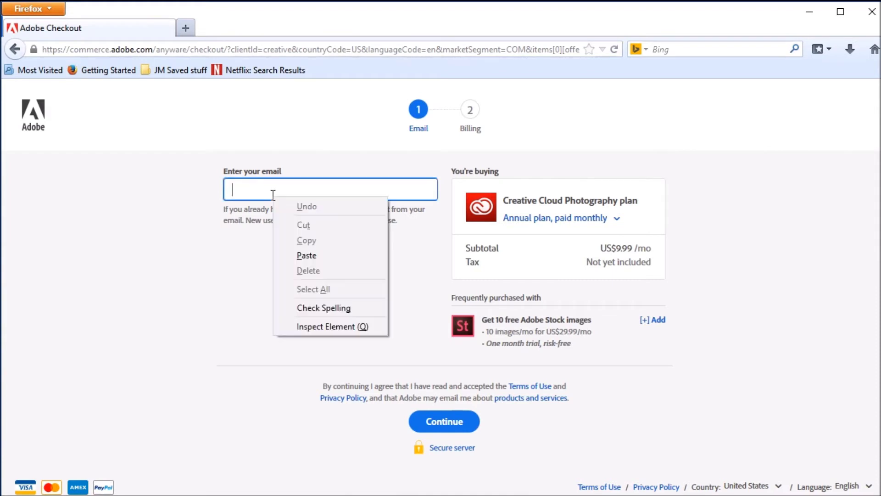
click(306, 256)
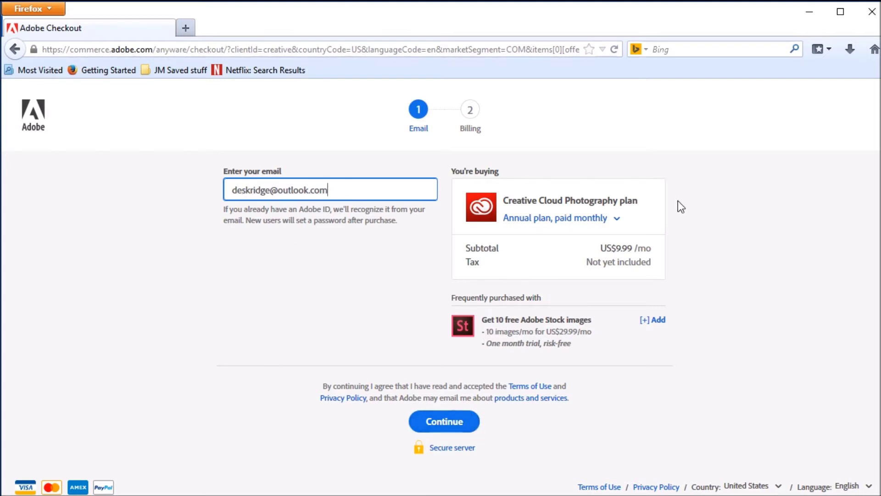
click(615, 221)
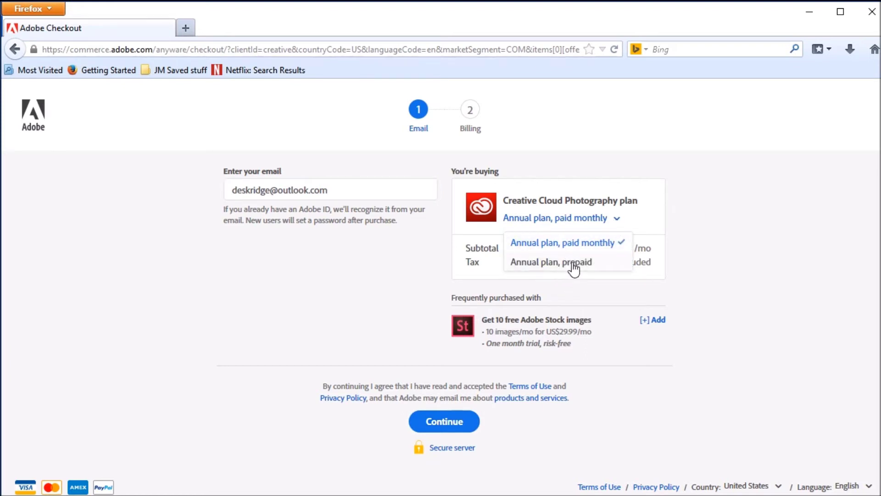
click(715, 257)
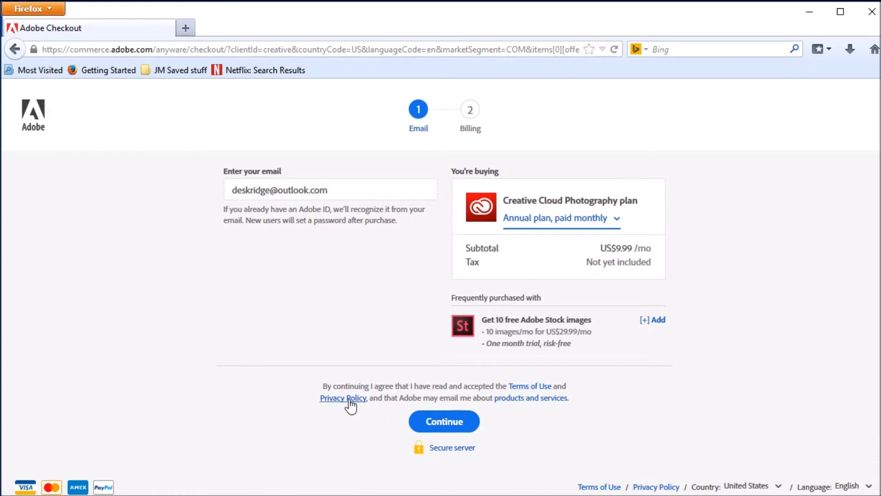
click(442, 429)
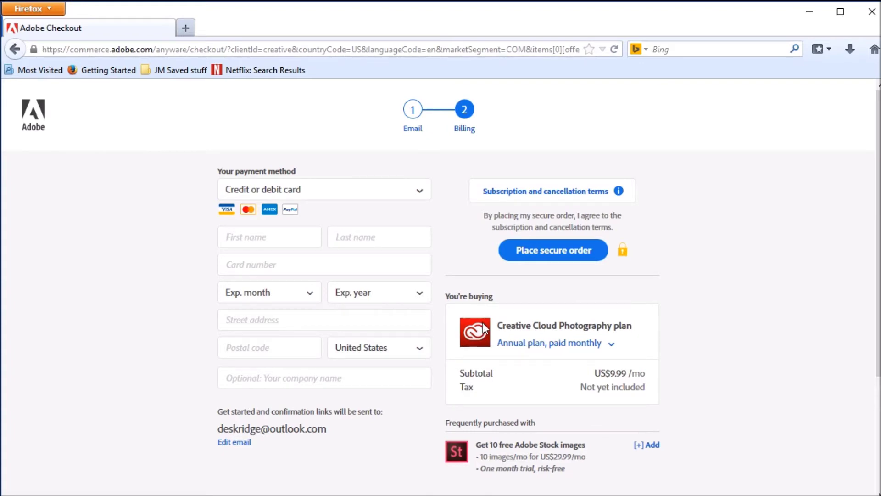
Check the plan's billing and payment method options, keeping paid monthly and card payment.
scroll(539, 335, down, 3)
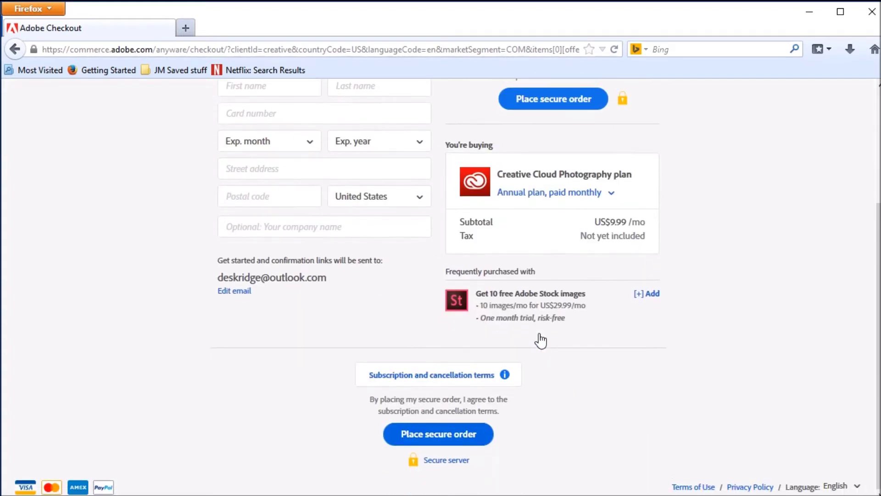
scroll(539, 335, up, 5)
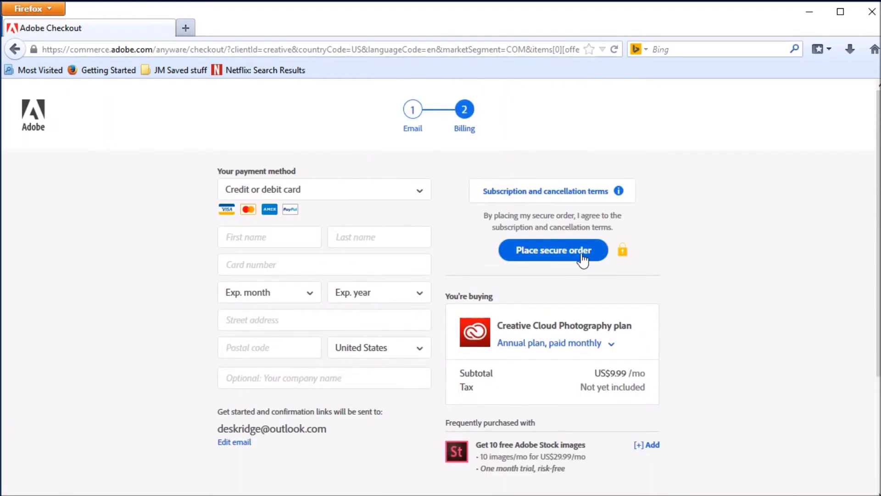
scroll(583, 259, down, 3)
scroll(450, 432, up, 3)
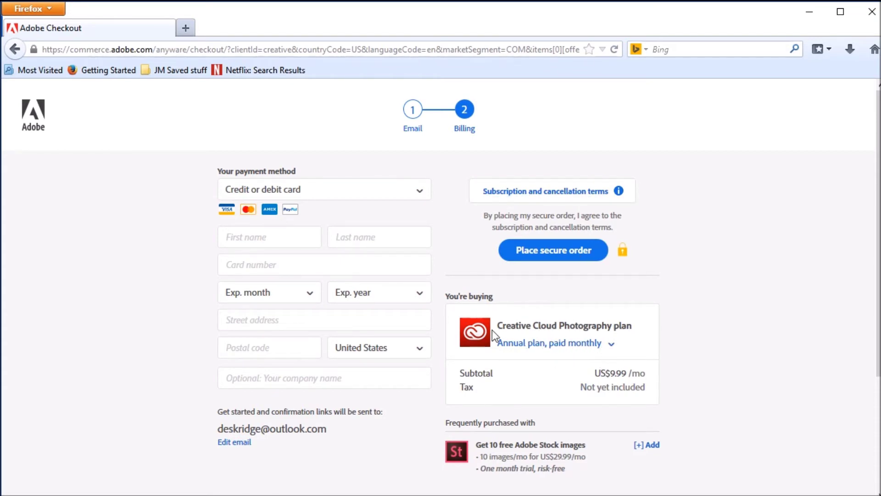
click(606, 350)
click(605, 351)
click(605, 350)
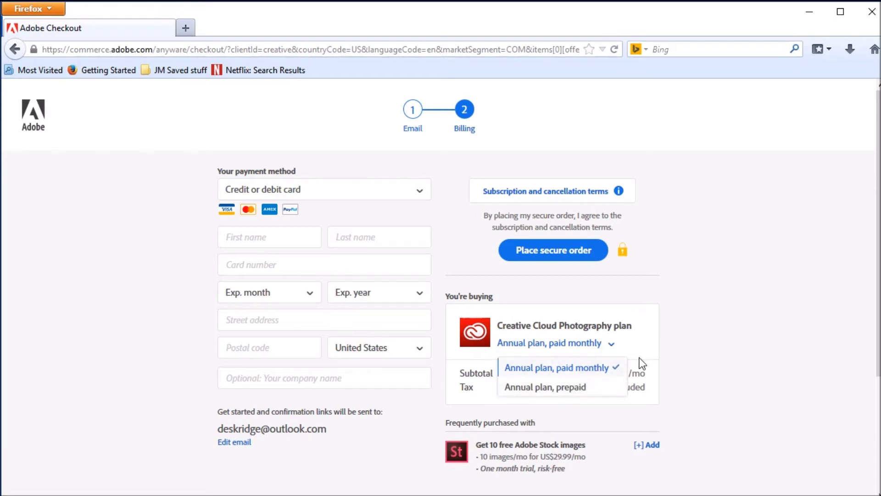
click(656, 344)
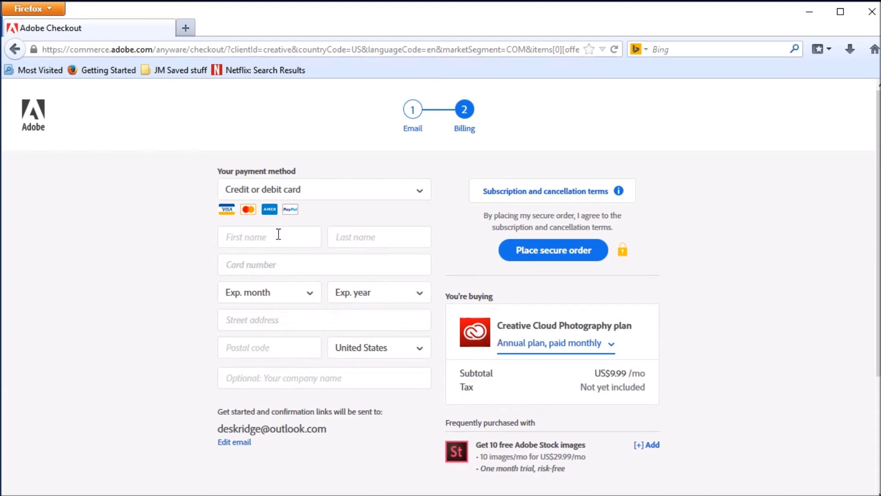
click(281, 192)
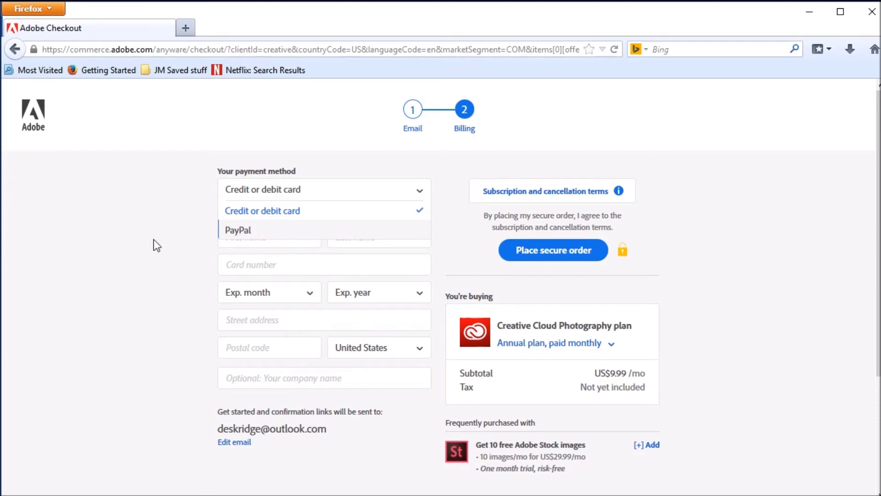
key(Escape)
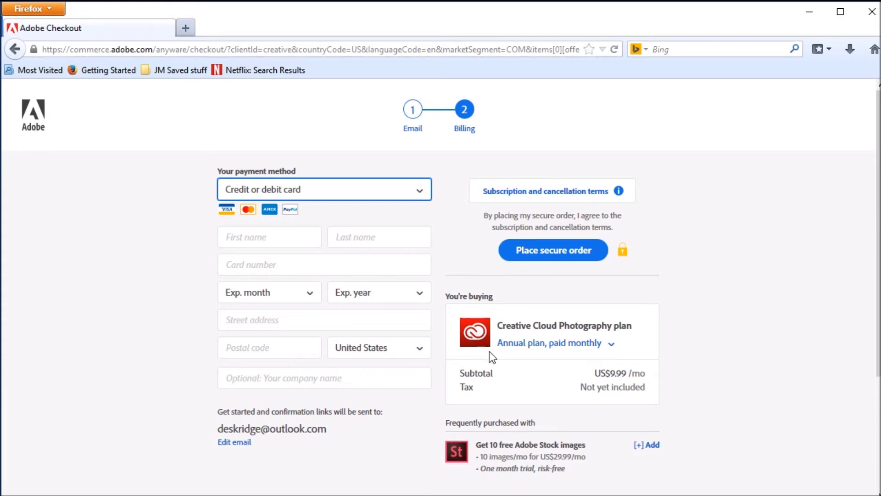
Enter the cardholder's first and last name on the billing form.
click(262, 241)
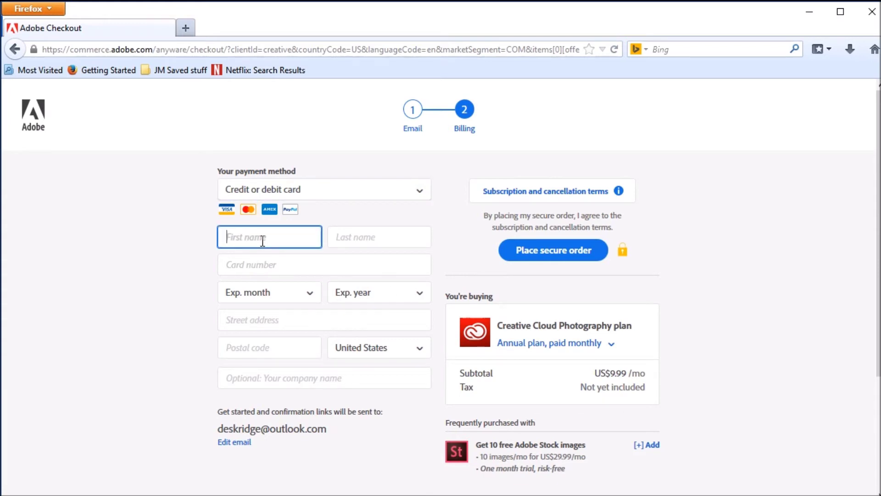
key(Tab)
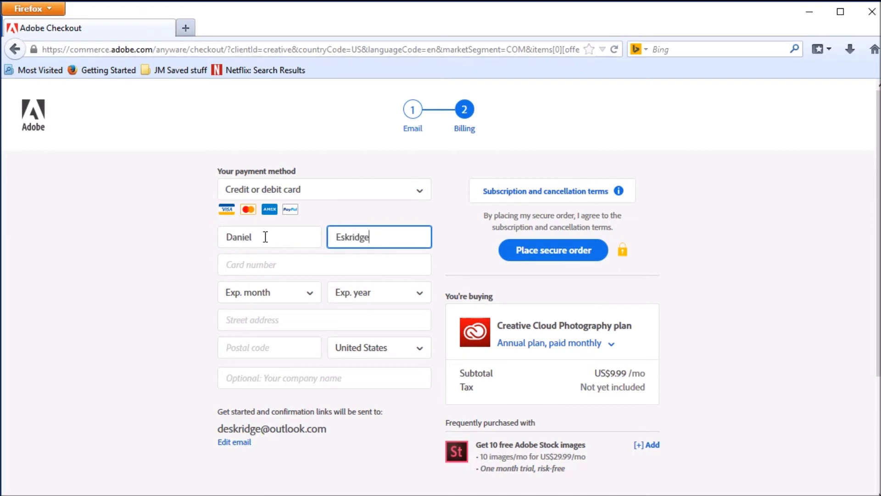
key(Tab)
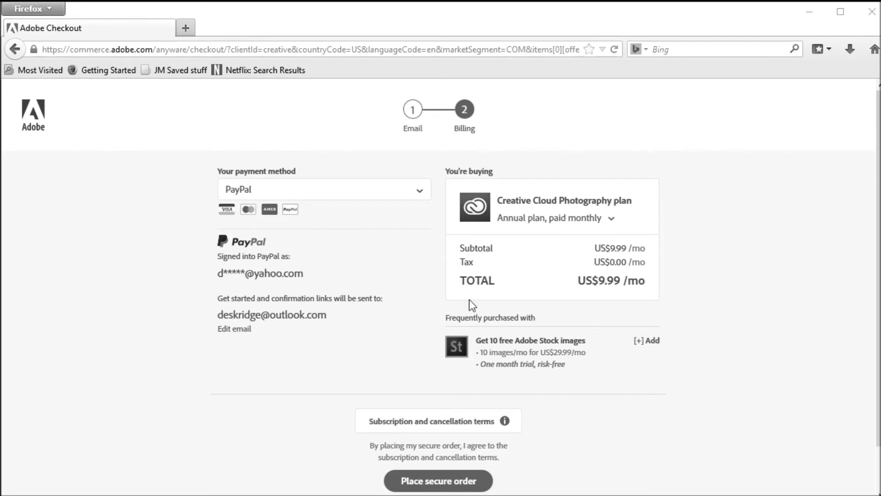
Place the secure order for the US$9.99/mo Photography plan paid via PayPal.
click(436, 481)
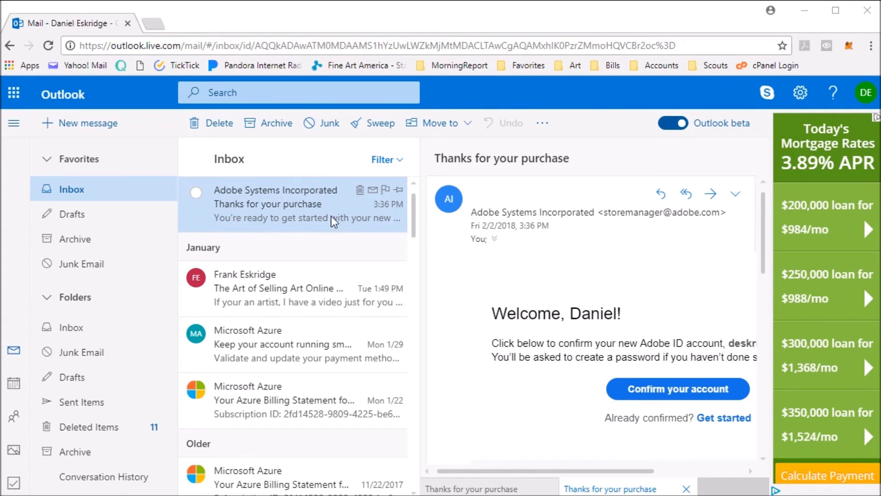
Confirm the Adobe account from the 'Thanks for your purchase' e-mail, starting the Lightroom CC download.
click(652, 398)
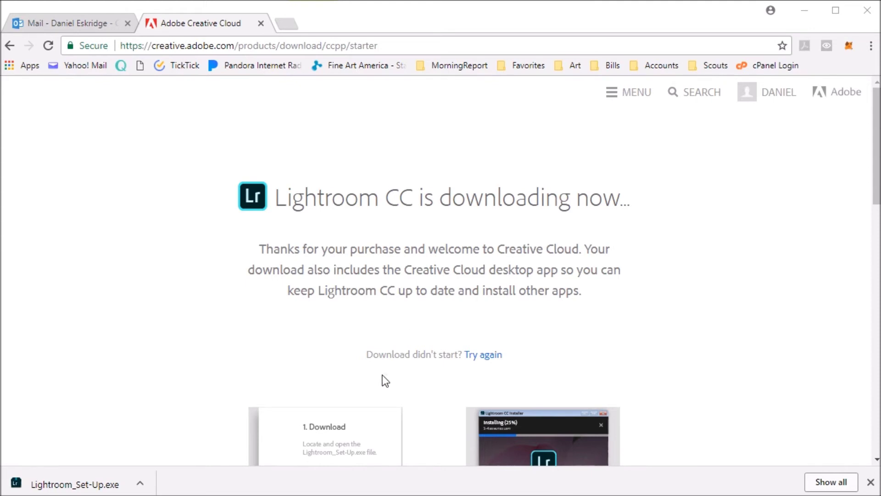
click(696, 368)
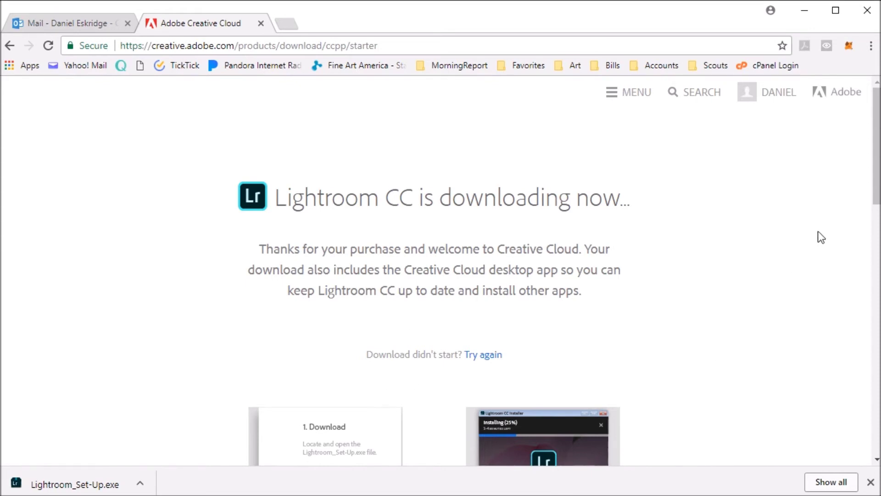
drag(876, 199, 866, 333)
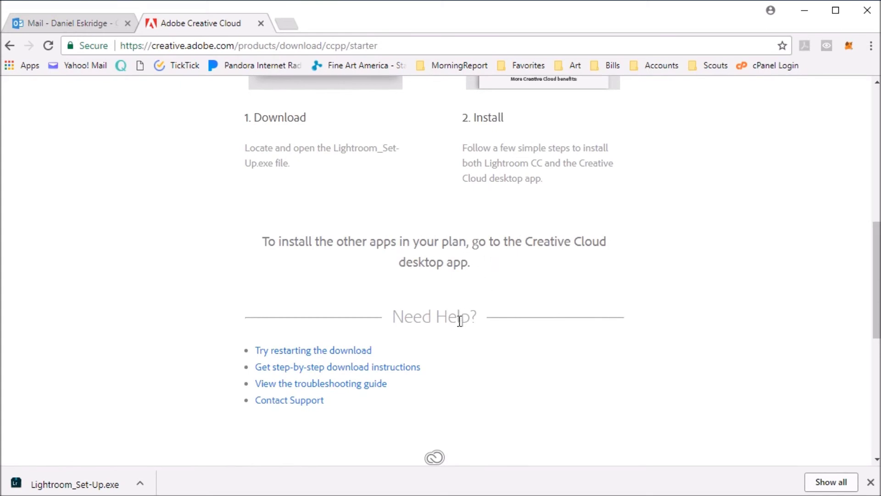
scroll(442, 332, up, 5)
scroll(439, 333, up, 4)
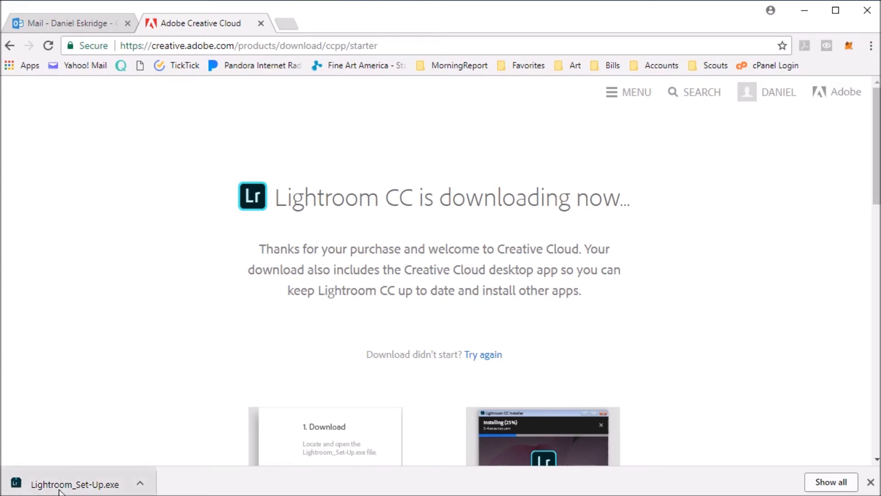
click(74, 484)
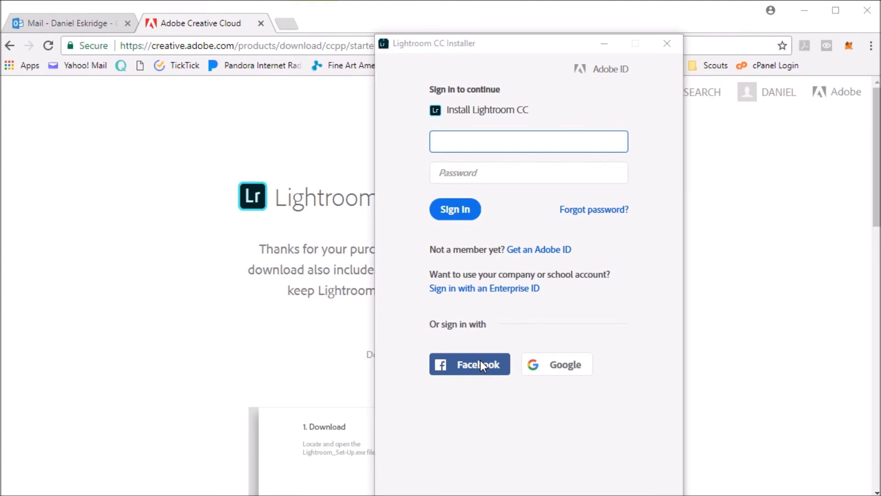
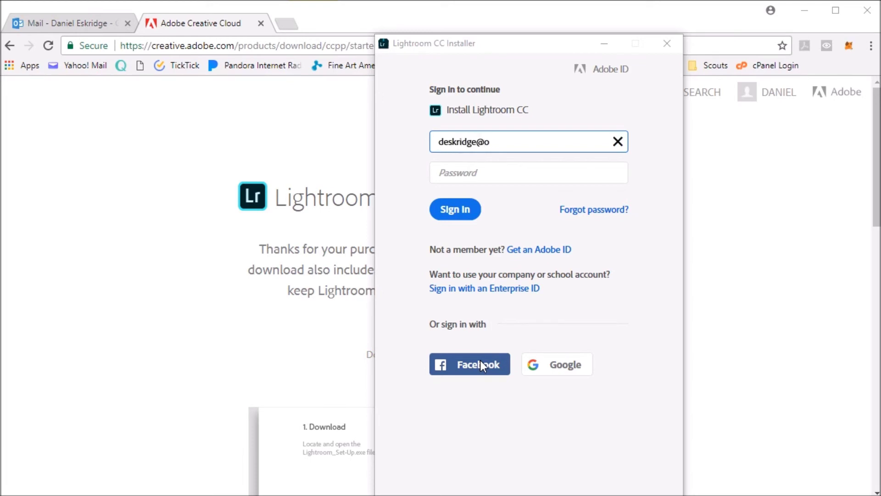
Sign in to the Lightroom CC Installer with the Adobe ID e-mail and password.
key(Tab)
text(••••••••••••)
click(450, 215)
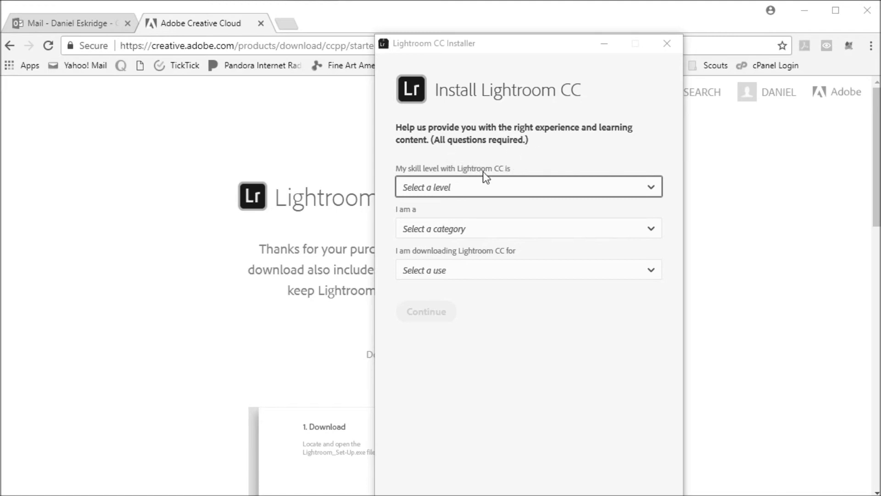
Answer Beginner, Hobbyist or Personal User, and Myself only, then start installing Lightroom CC.
click(484, 189)
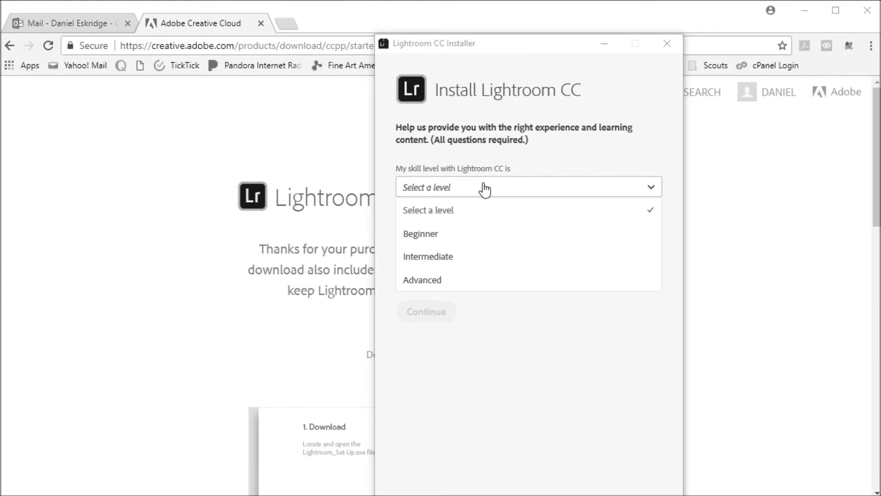
click(435, 238)
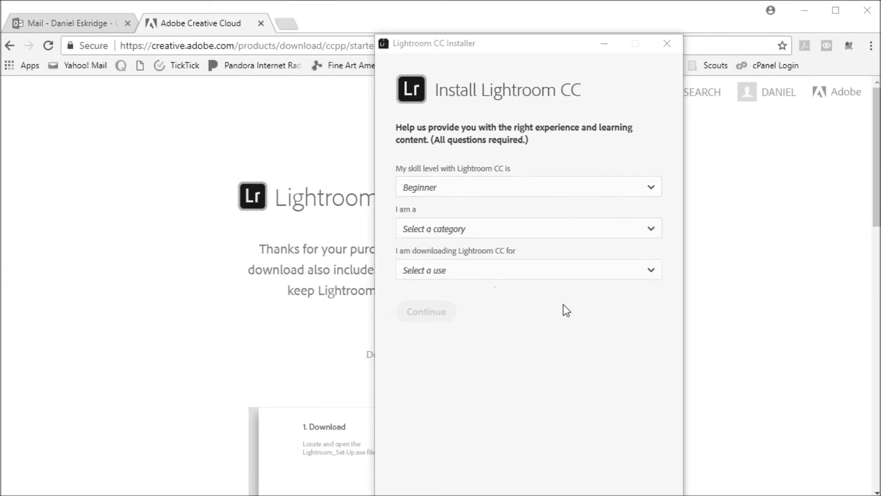
click(463, 232)
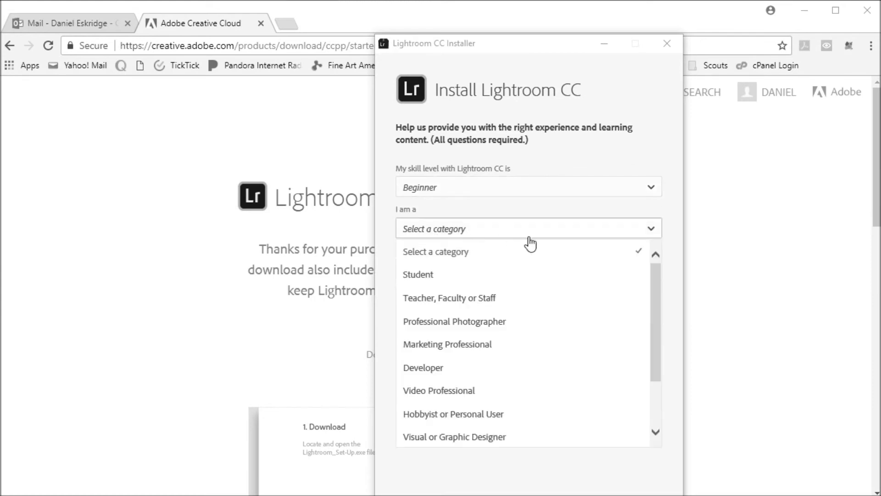
click(471, 415)
click(448, 281)
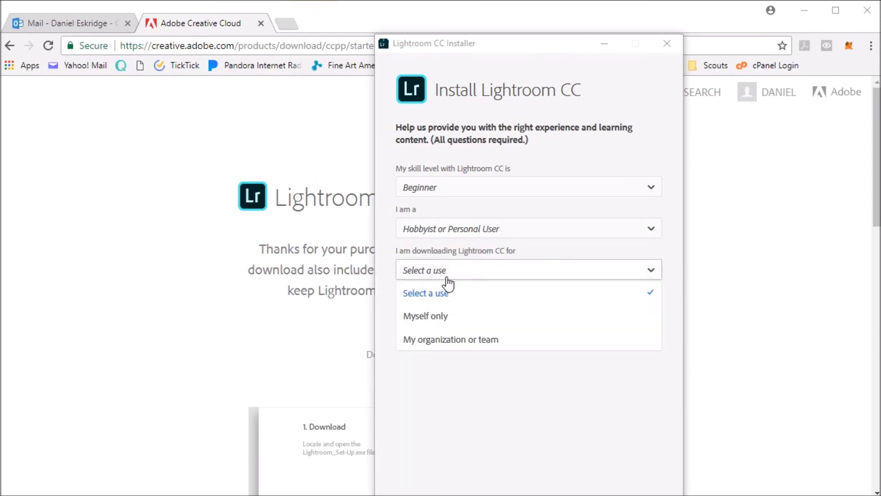
click(431, 316)
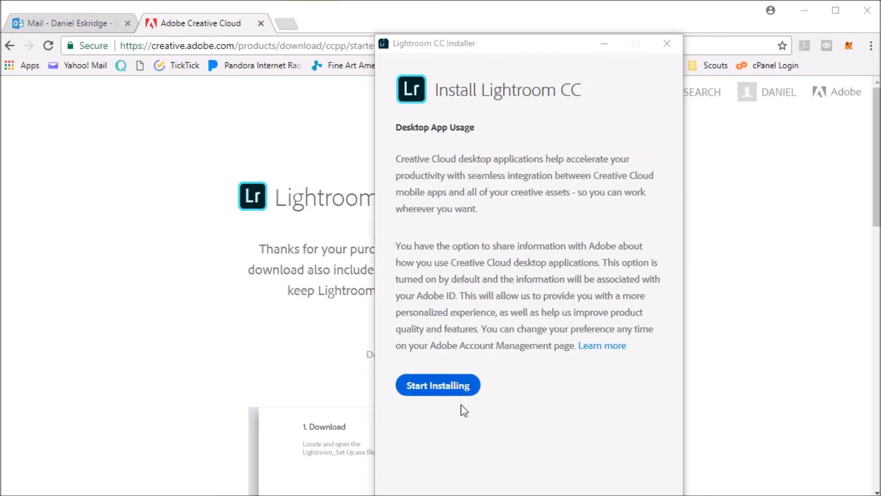
click(429, 391)
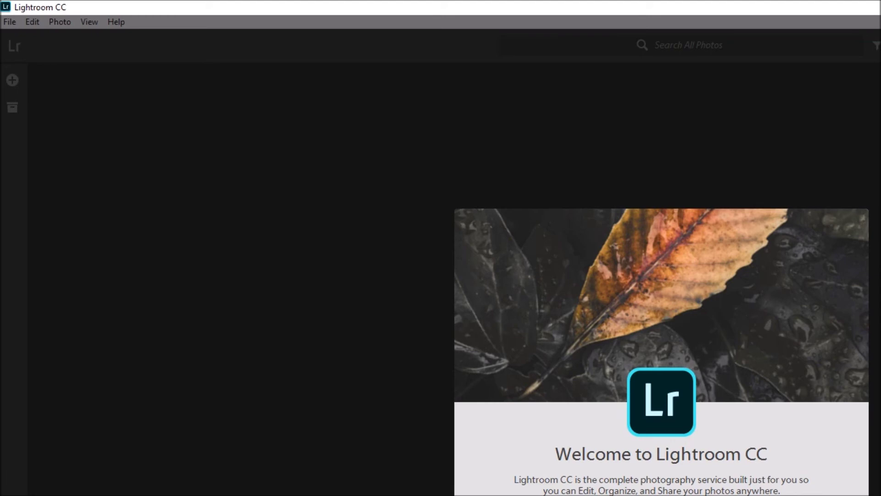
Advance Lightroom CC's welcome tour to the 'Share Your Shots' page.
click(874, 373)
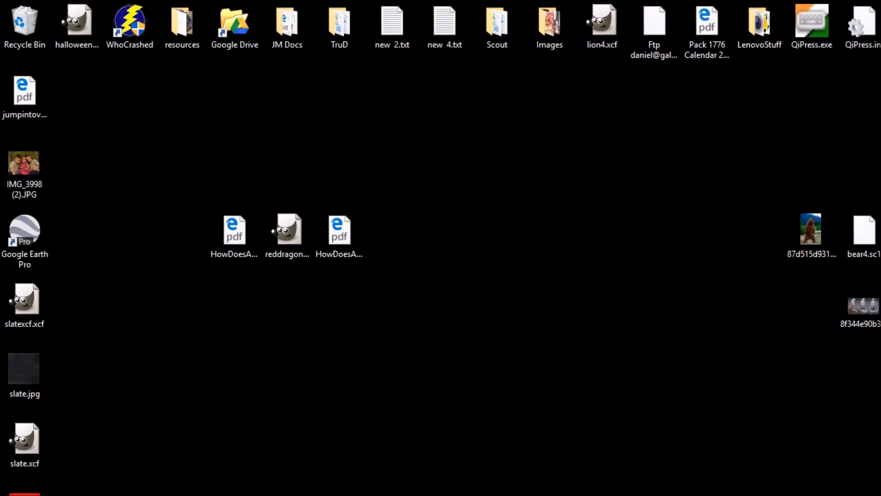
Launch Creative Cloud from Start, show its Apps tab, and move the window to top centre.
key(super)
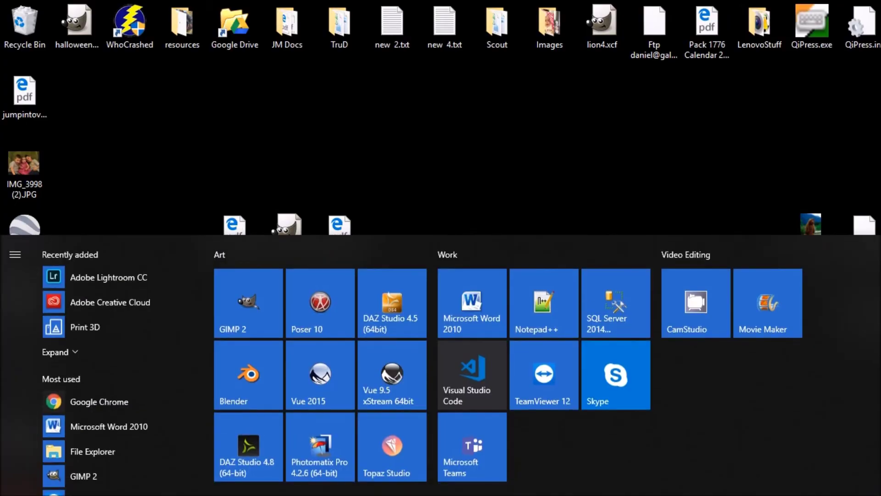
click(102, 303)
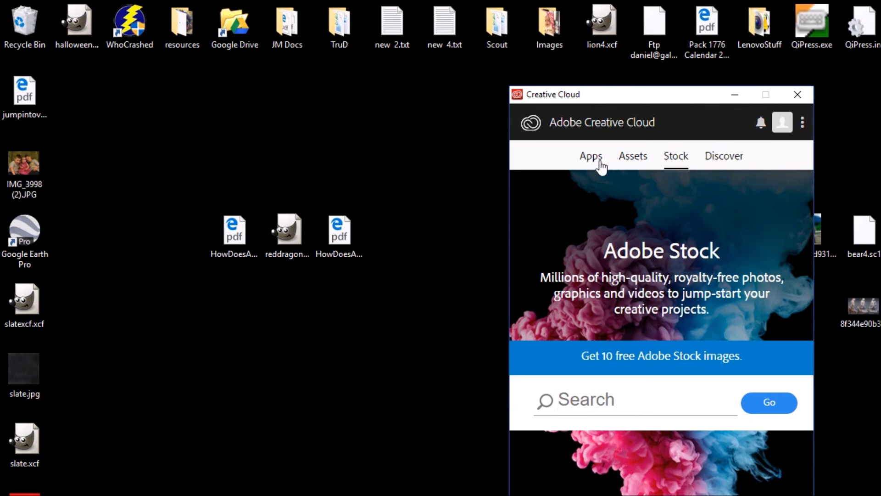
click(588, 162)
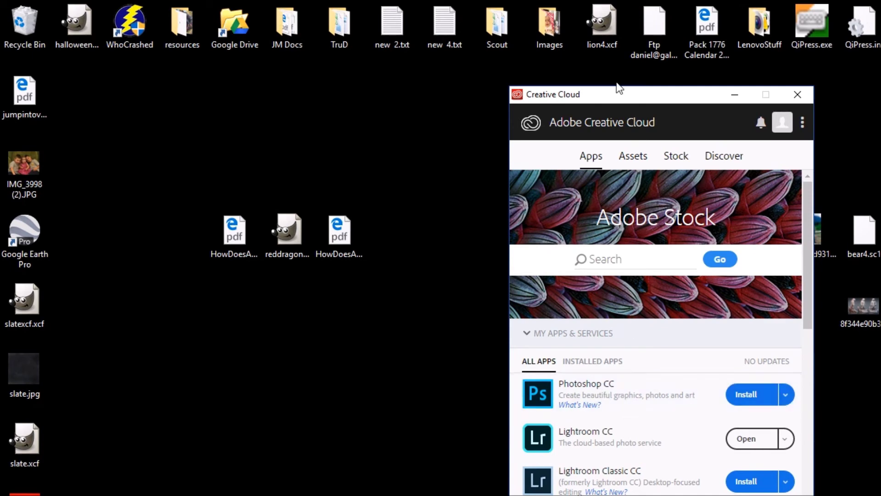
drag(609, 95, 434, 10)
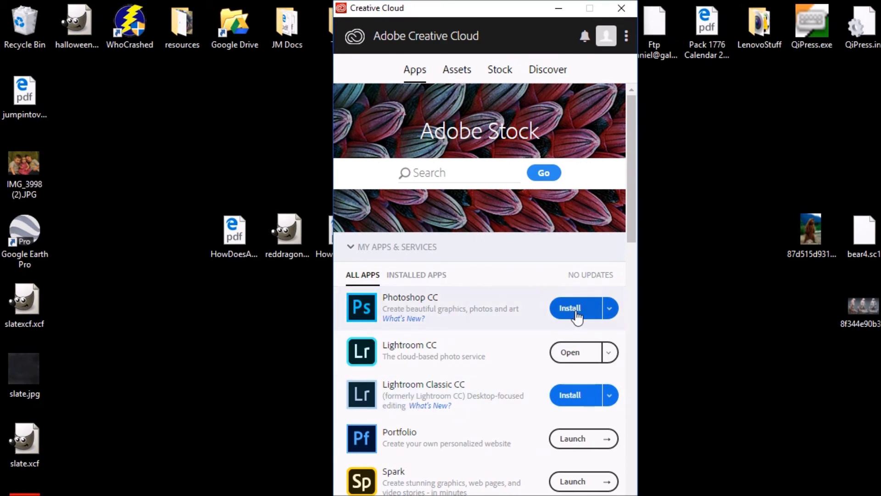
Install Photoshop CC and confirm Adobe Photoshop CC 2018 appears among recently added programs.
click(577, 316)
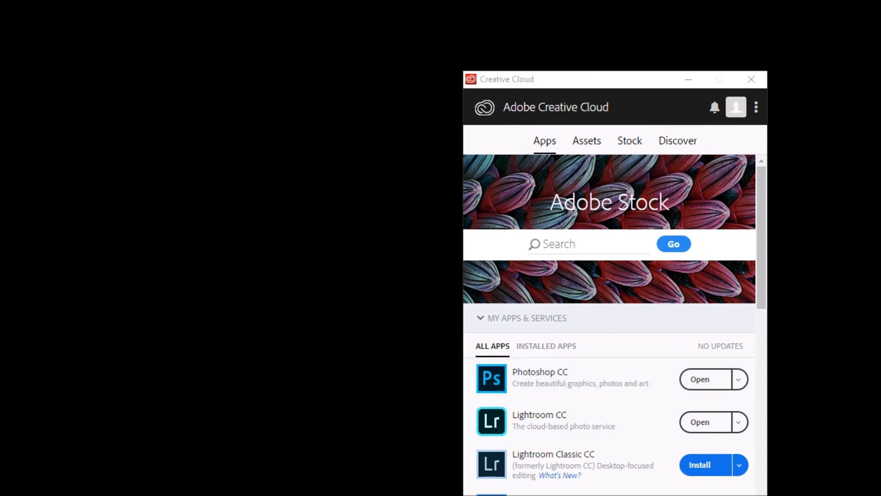
key(super)
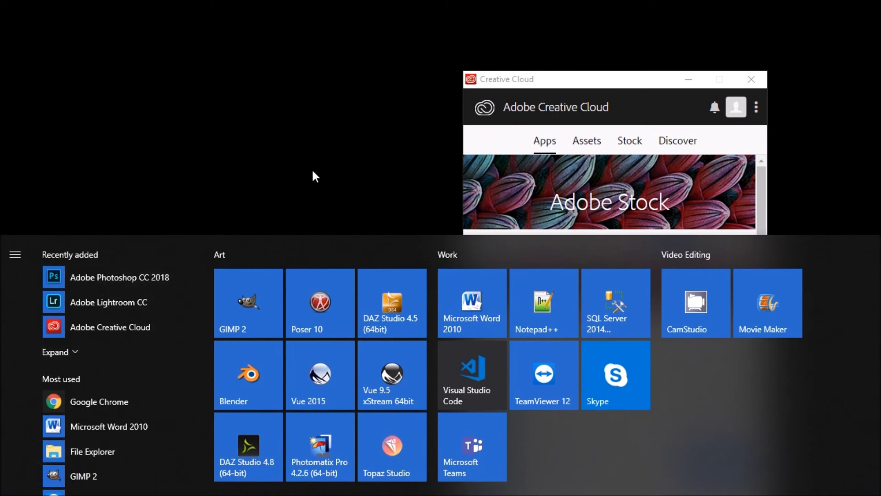
click(344, 182)
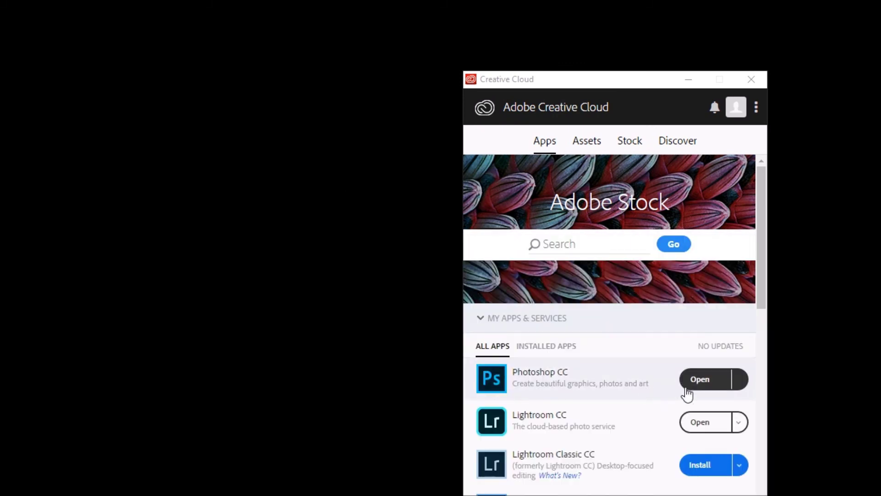
Launch Photoshop CC and open the New Document dialog, centring its window.
click(696, 381)
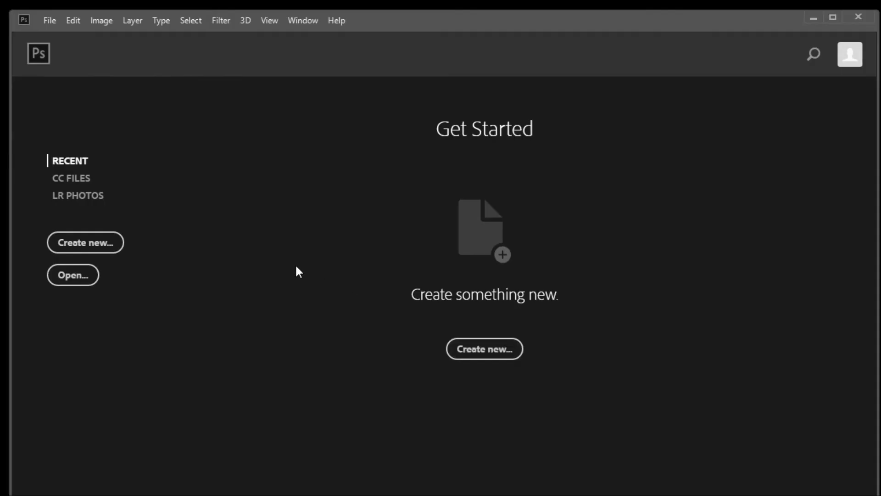
click(485, 363)
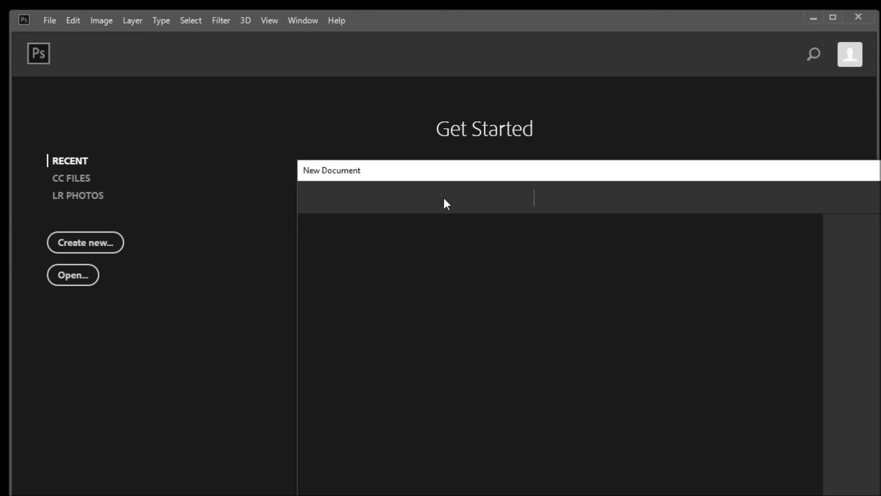
drag(420, 176, 206, 97)
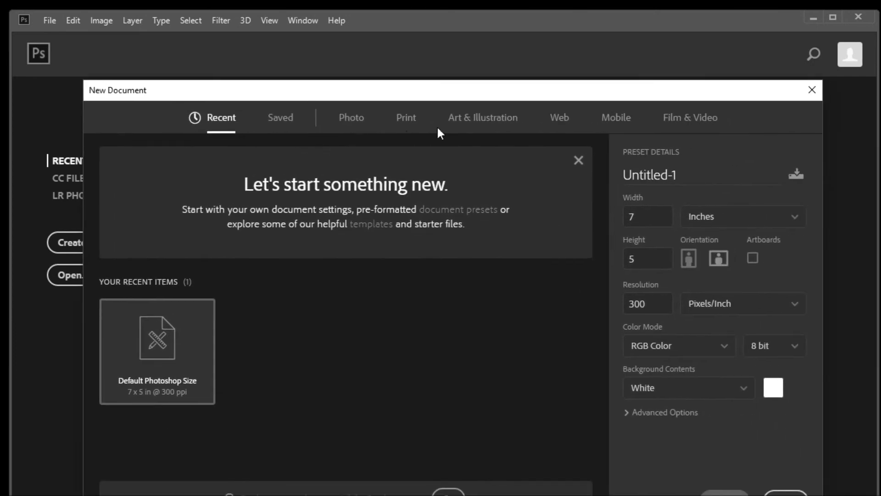
Create a blank document from the Art & Illustration 2000 pixel grid preset.
click(467, 120)
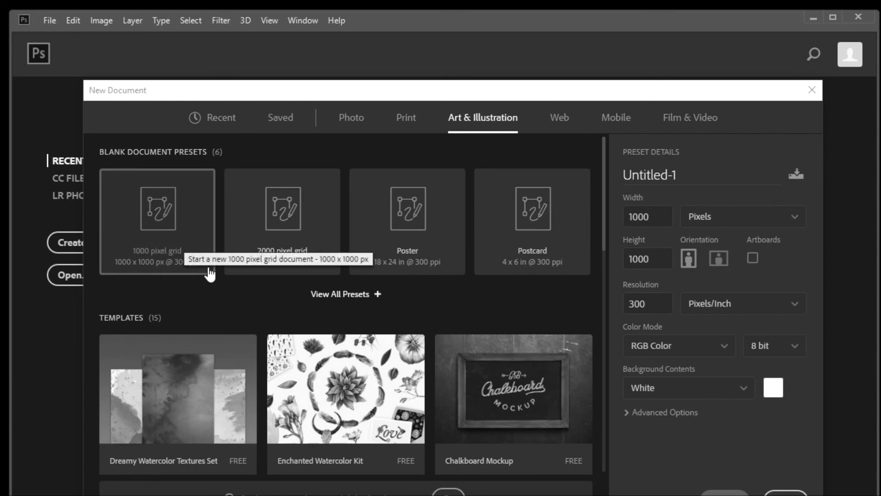
scroll(462, 311, down, 3)
scroll(463, 311, up, 3)
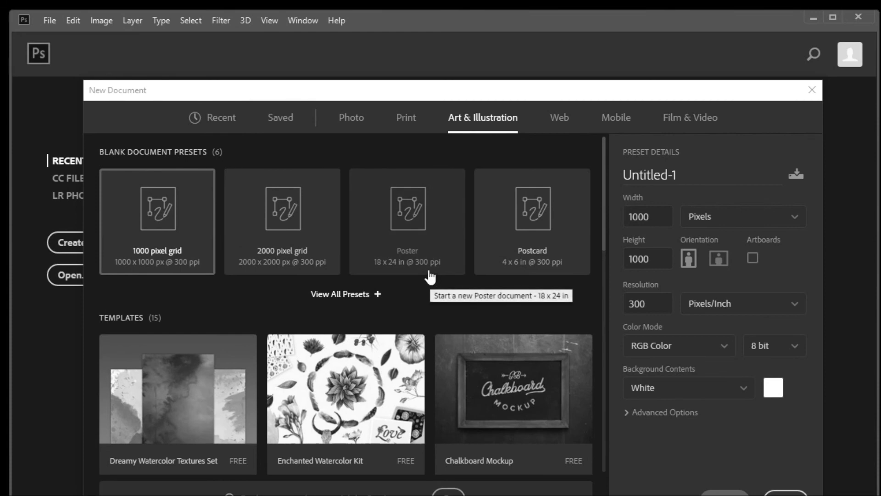
click(277, 213)
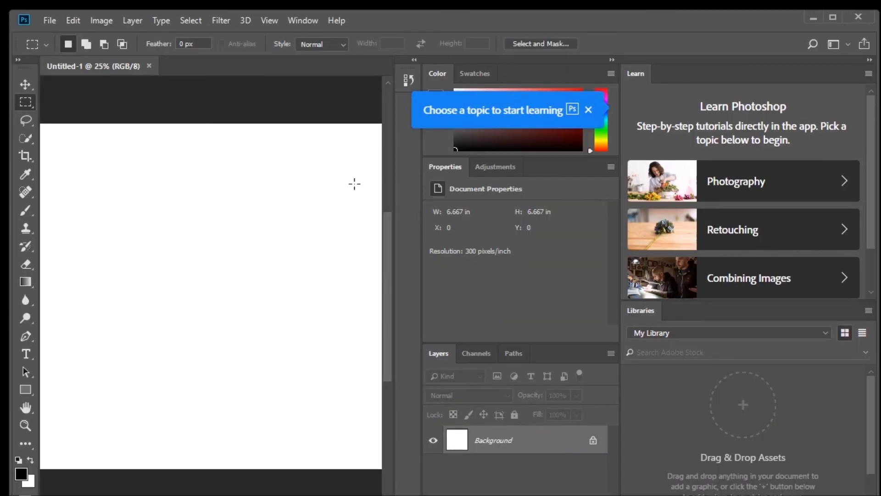
Draw a rectangular selection, then brush a black zigzag and a curved stroke on the canvas.
drag(271, 198, 115, 347)
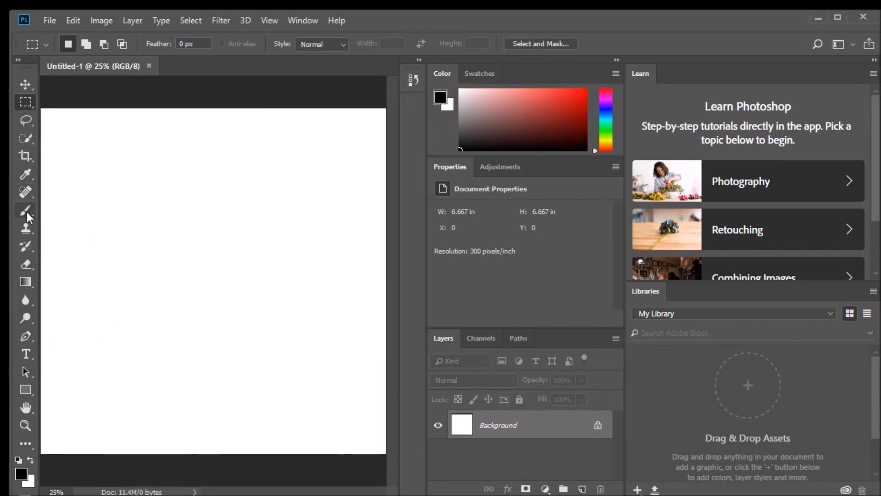
click(27, 211)
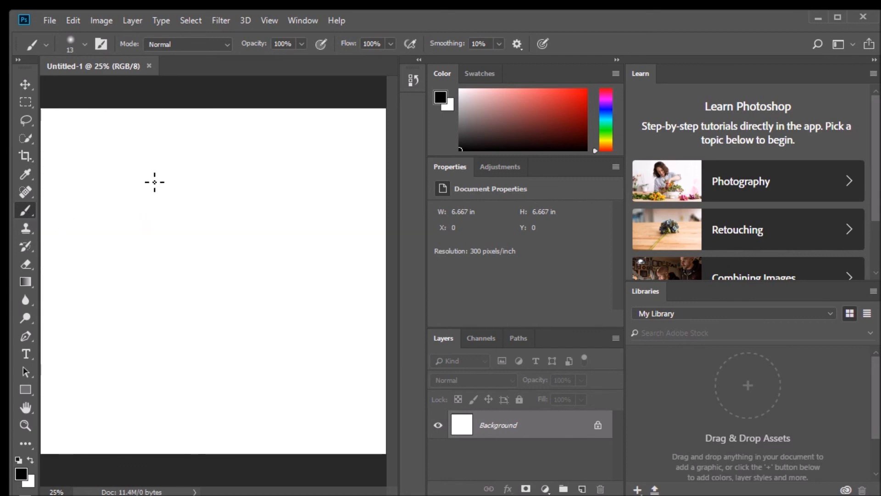
mouse_move(146, 180)
mouse_down()
mouse_move(128, 212)
mouse_move(195, 242)
mouse_move(224, 271)
mouse_move(230, 317)
mouse_move(294, 307)
mouse_move(216, 317)
mouse_move(323, 316)
mouse_move(268, 264)
mouse_move(292, 272)
mouse_up()
drag(126, 307, 173, 403)
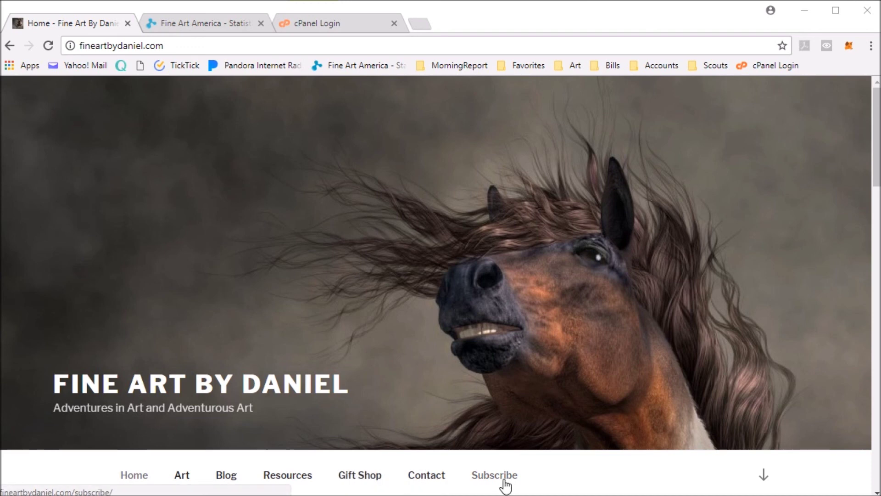
Open the Resources page of the Fine Art By Daniel website.
click(287, 476)
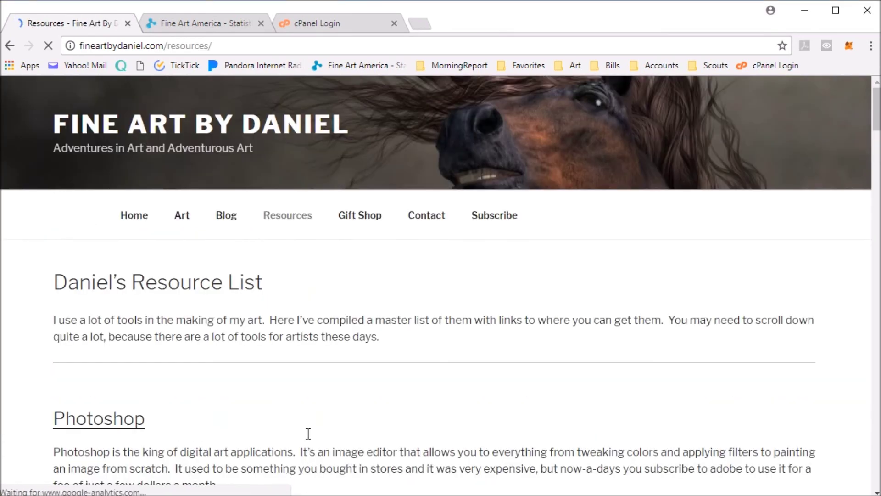
Scroll through the Resources page's listings, from Photoshop to the selling-art guide, and back to the top.
scroll(308, 434, down, 5)
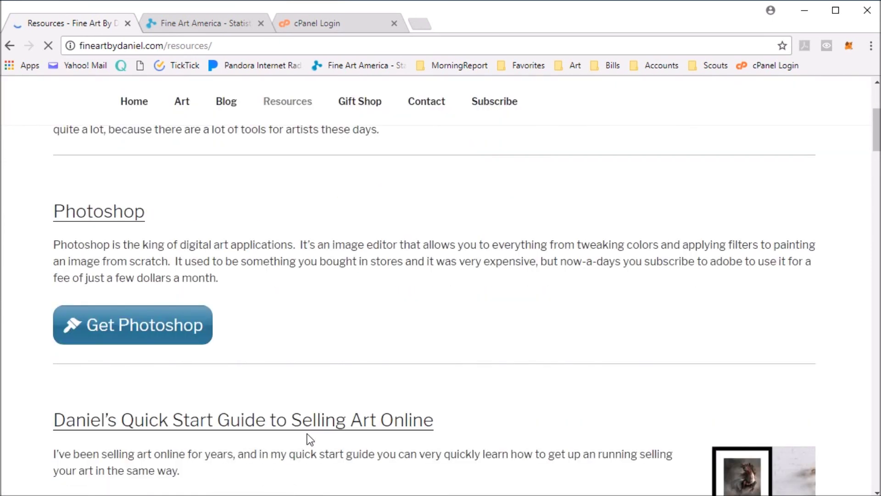
scroll(310, 431, down, 2)
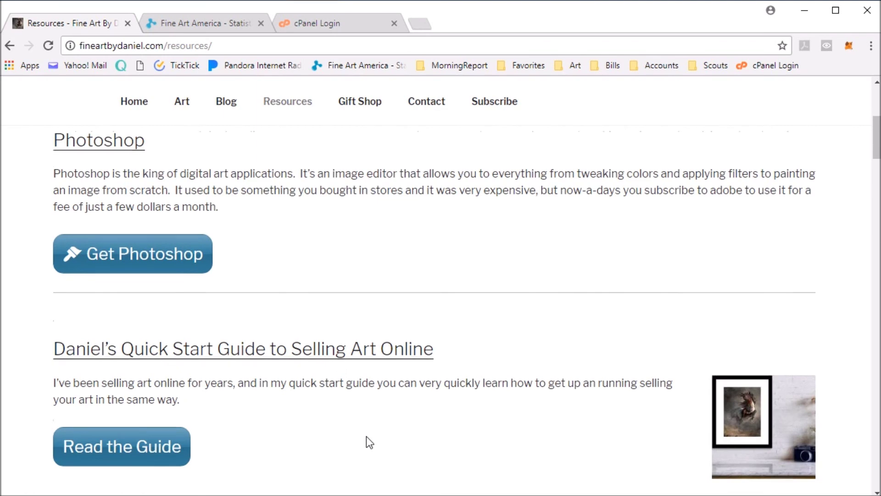
scroll(366, 436, down, 4)
scroll(366, 431, up, 3)
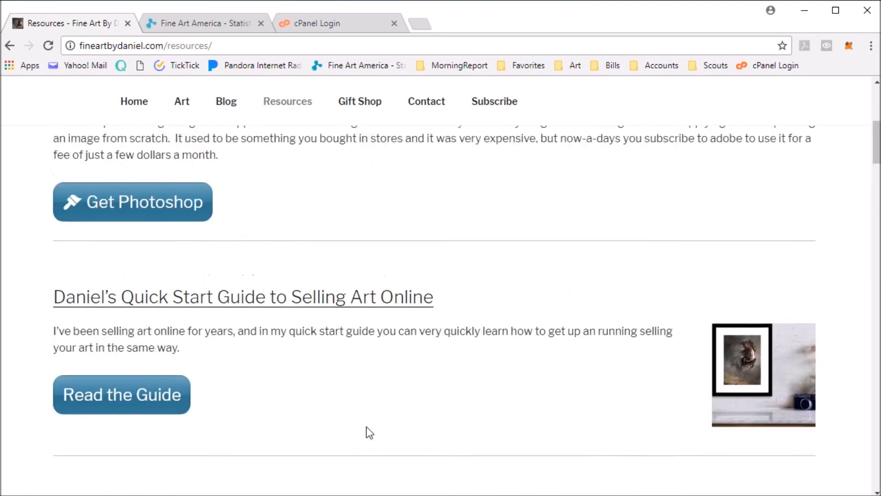
scroll(367, 427, up, 6)
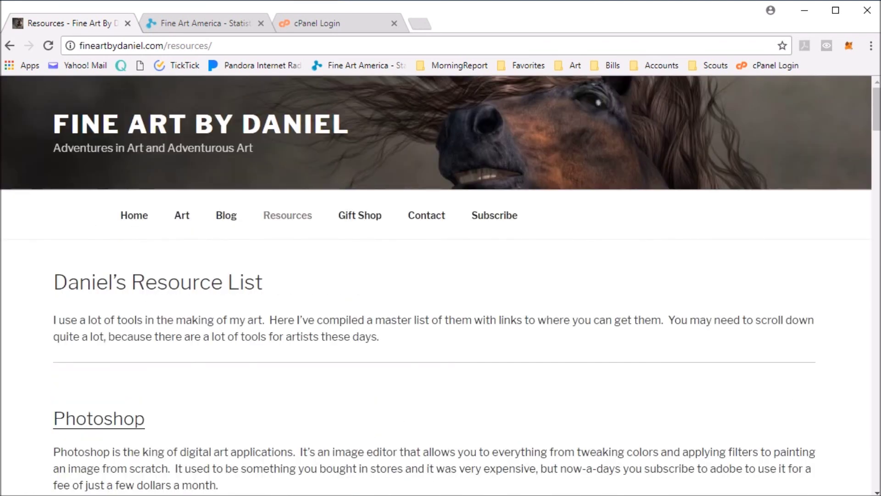